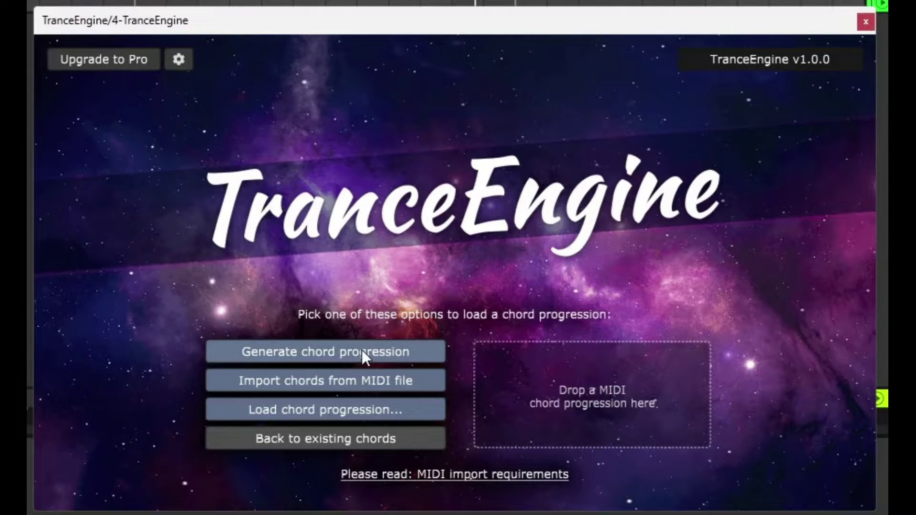
Generate a '4 bars standard' A Minor chord progression, play it, and audition the bar 4 chord
click(362, 351)
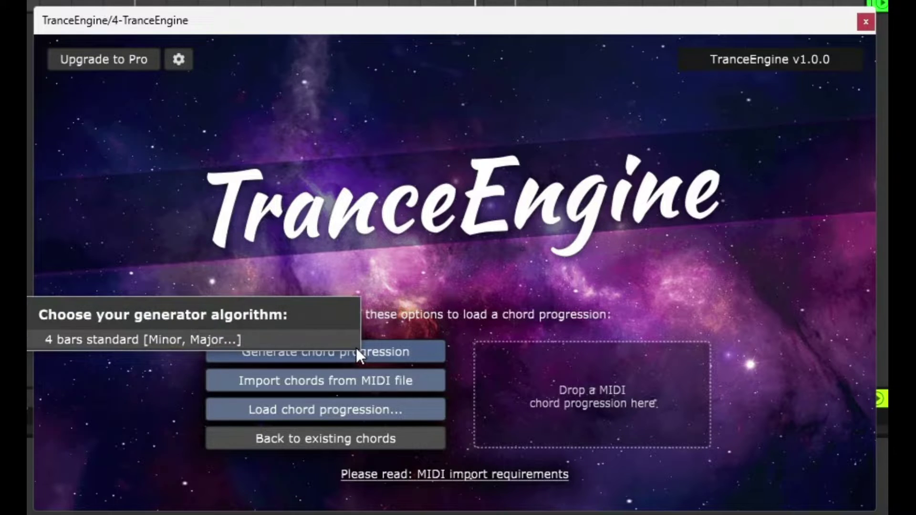
click(248, 334)
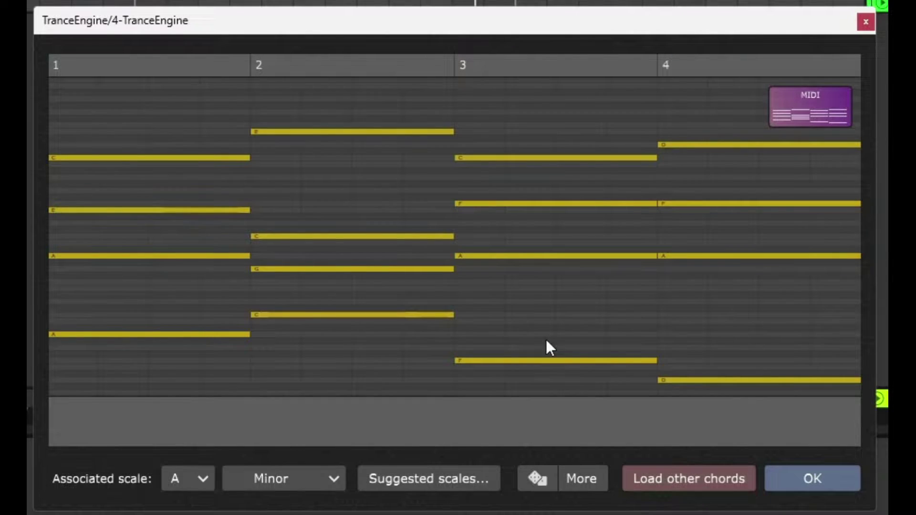
key(space)
click(683, 314)
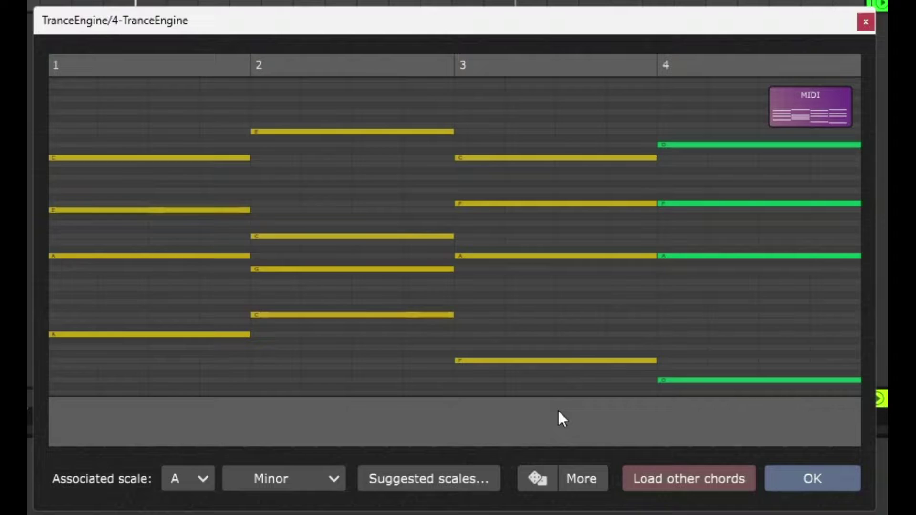
Invert the bar 3 chord down twice, back up once, then raise its bass note one octave
click(548, 266)
click(358, 210)
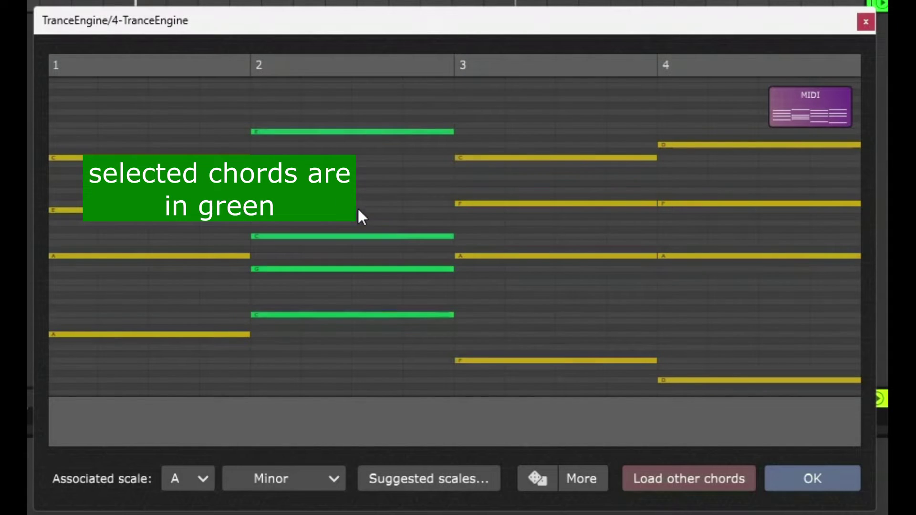
click(513, 301)
right_click(527, 309)
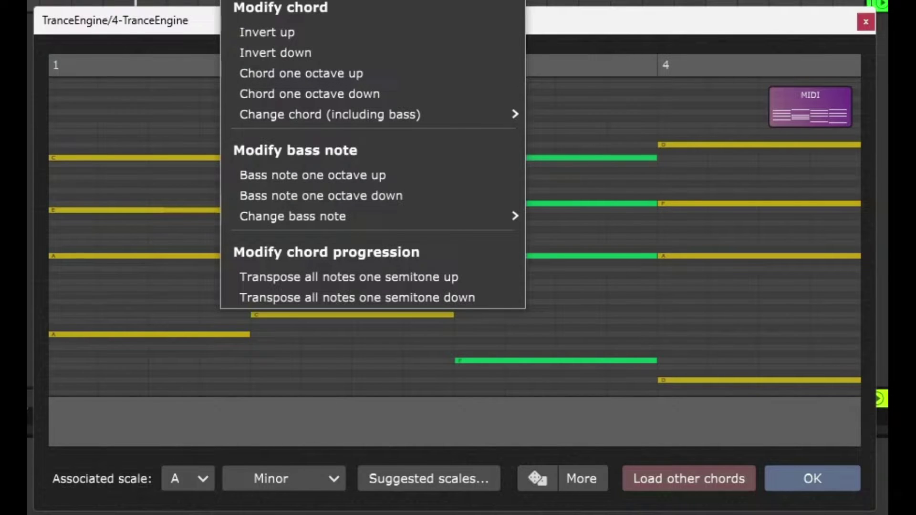
click(292, 52)
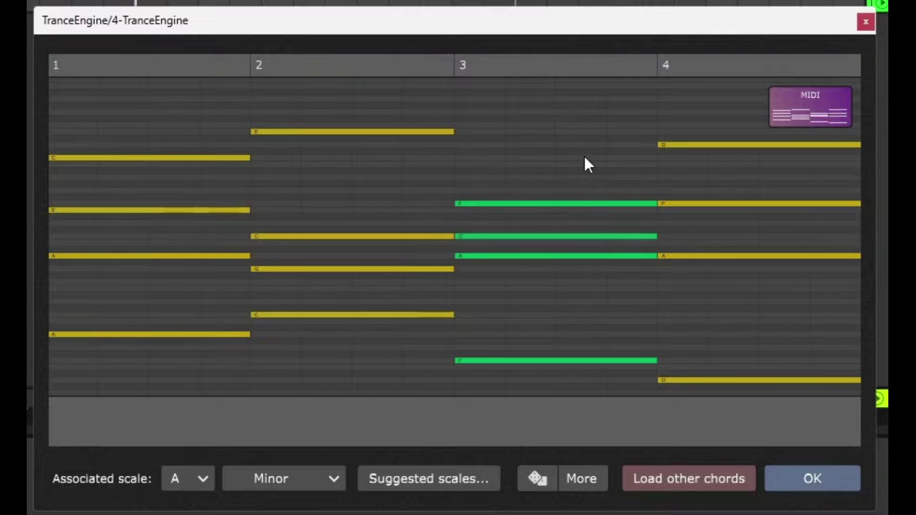
right_click(474, 205)
click(456, 239)
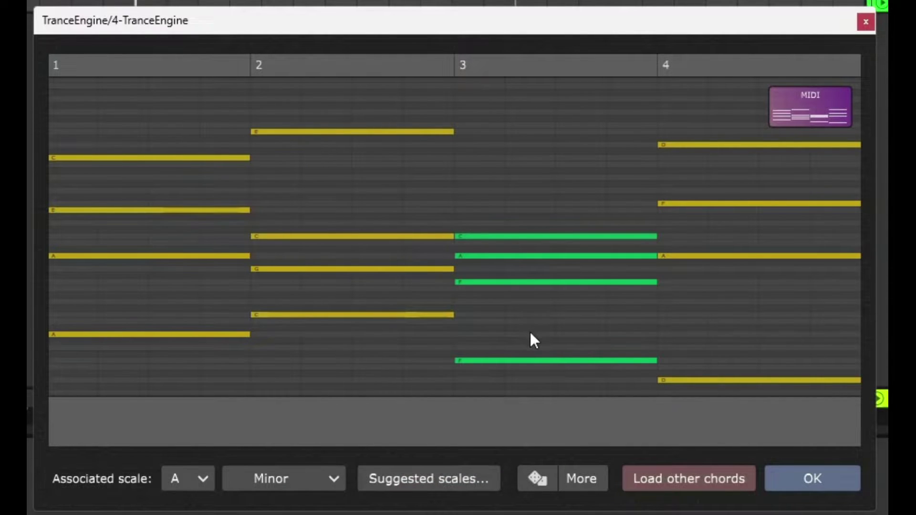
right_click(535, 200)
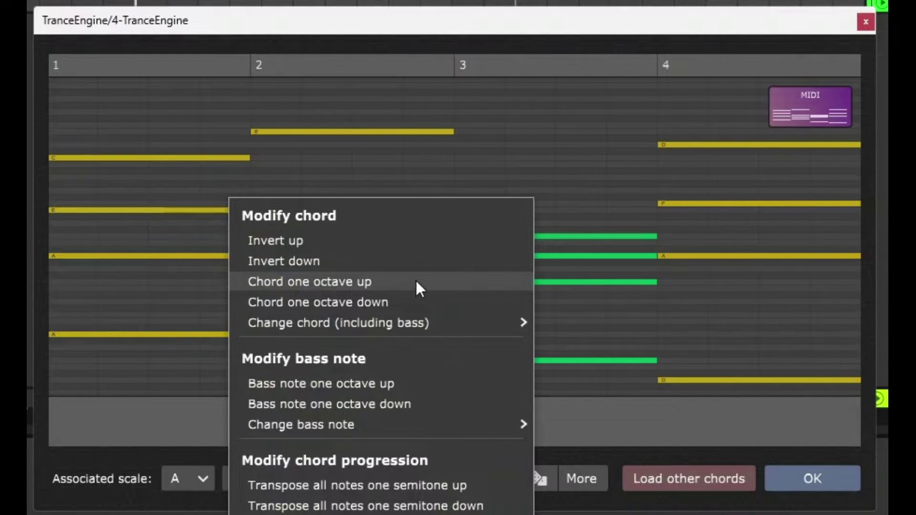
click(370, 240)
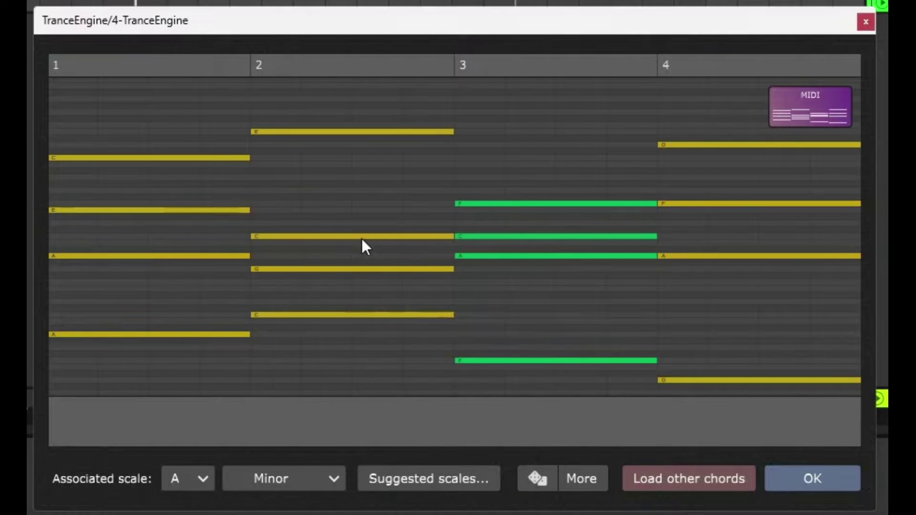
right_click(550, 297)
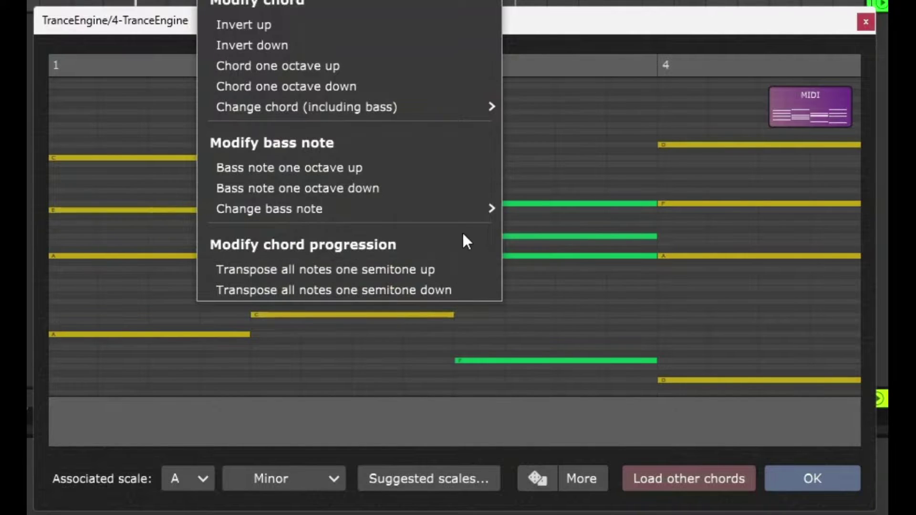
click(401, 168)
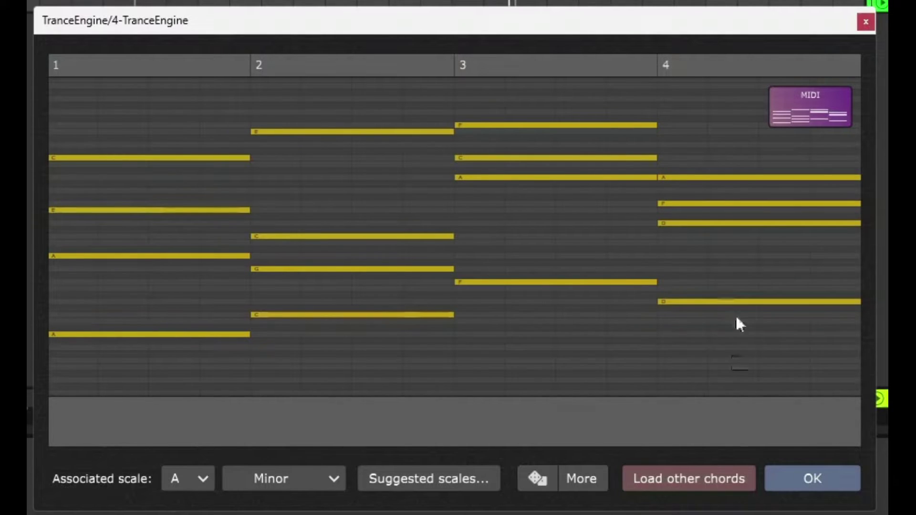
Reroll the chords with the dice button nine times until a new progression appears
click(532, 477)
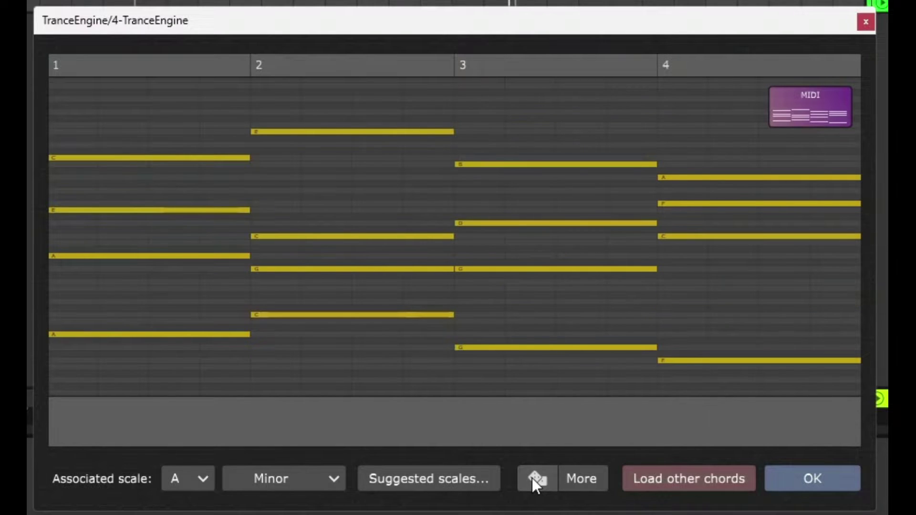
click(531, 477)
click(531, 478)
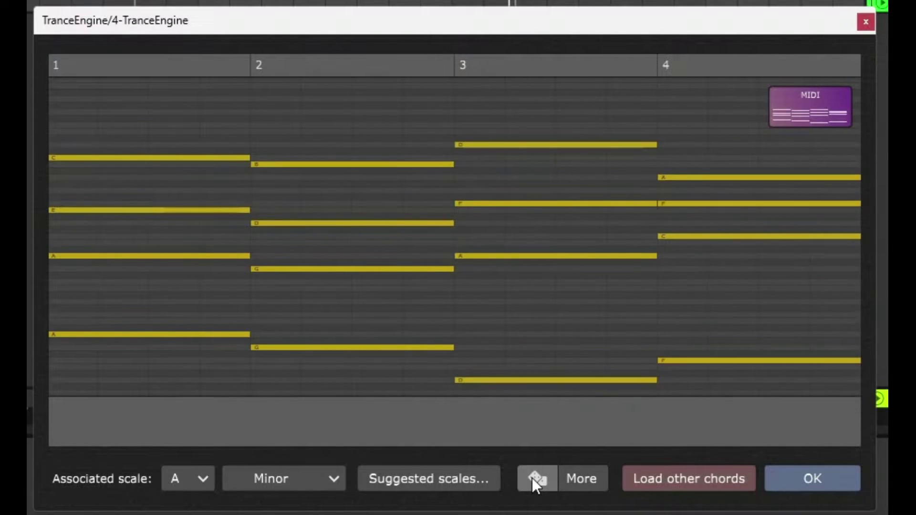
click(532, 477)
click(537, 482)
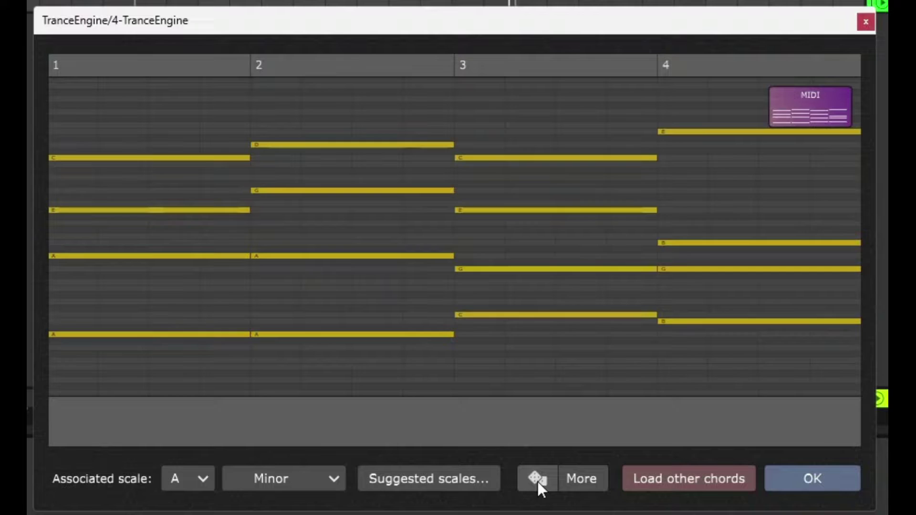
click(537, 482)
click(538, 482)
click(536, 482)
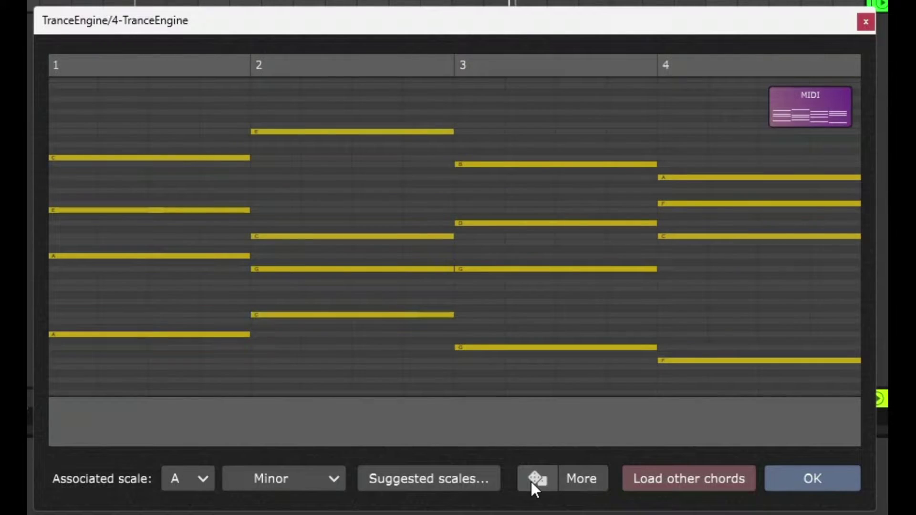
click(536, 482)
Play the new progression, audition the bar 2 and bar 4 chords, and check the scale root list
key(space)
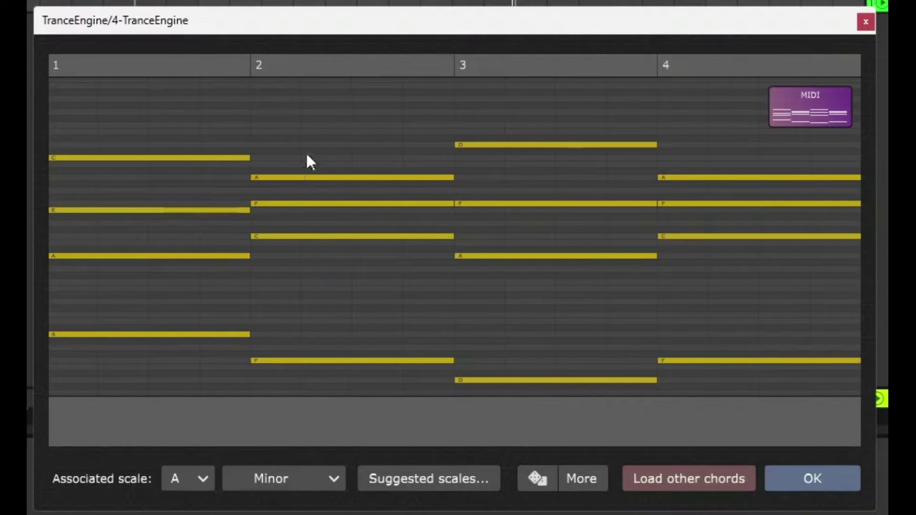
click(317, 162)
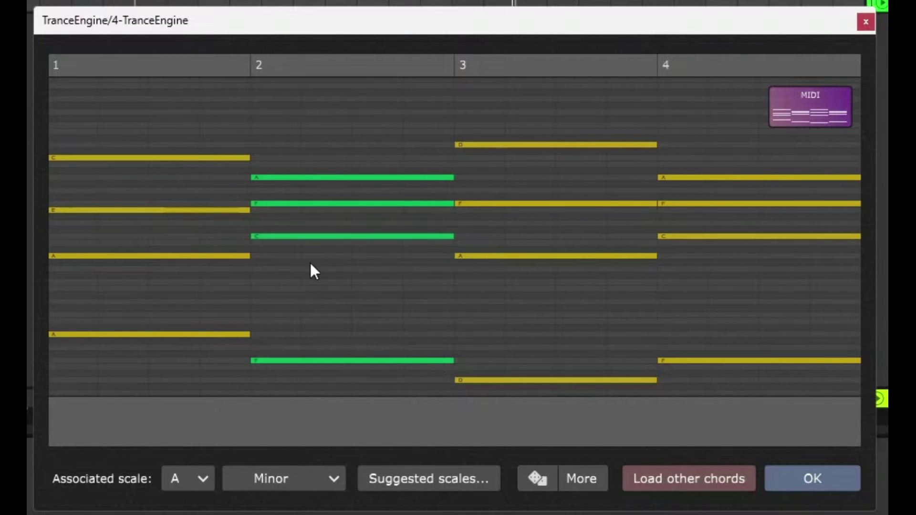
click(726, 141)
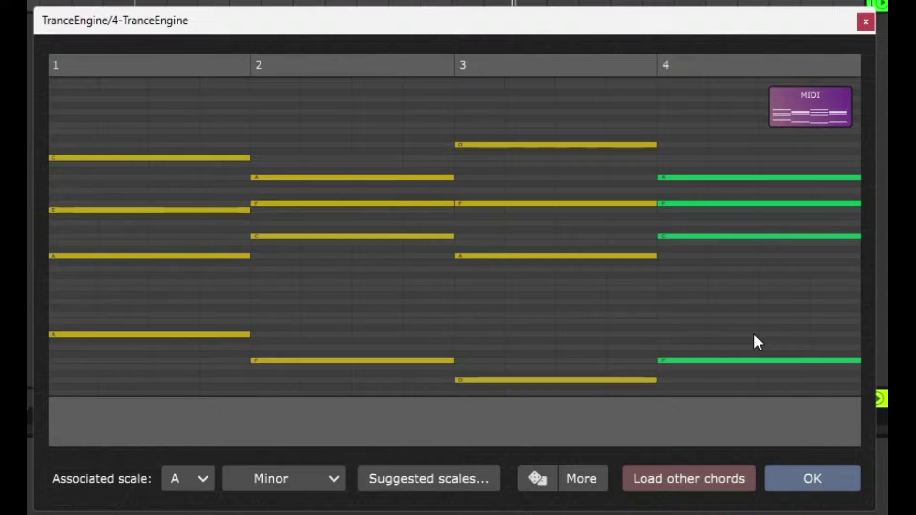
click(194, 475)
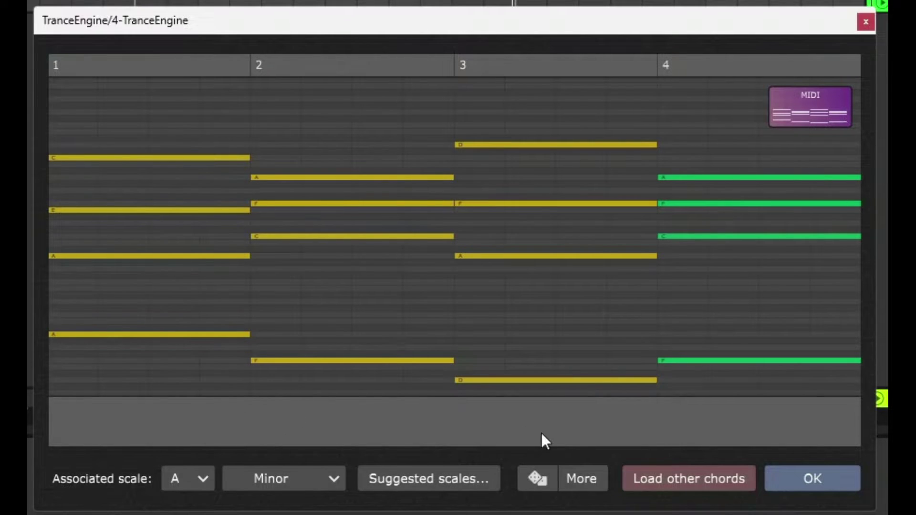
Unlock the scale and roll several random chord progressions
click(579, 479)
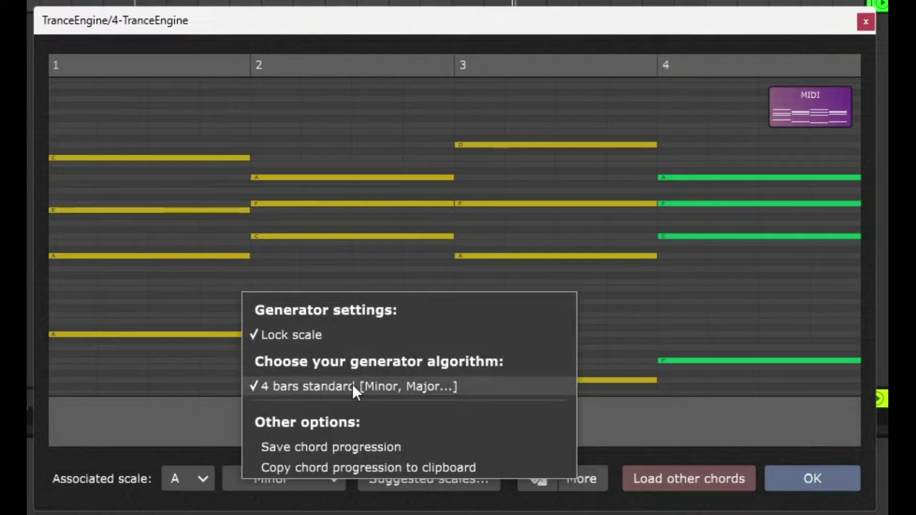
click(357, 335)
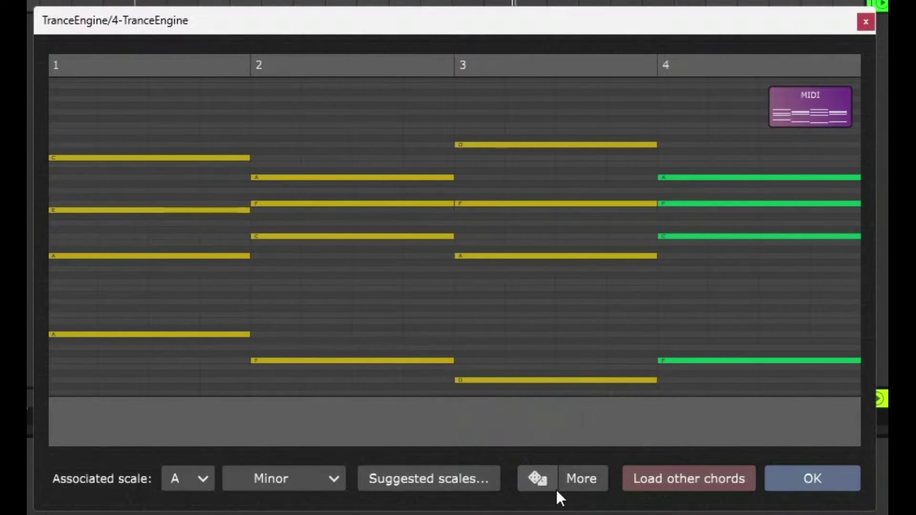
click(540, 477)
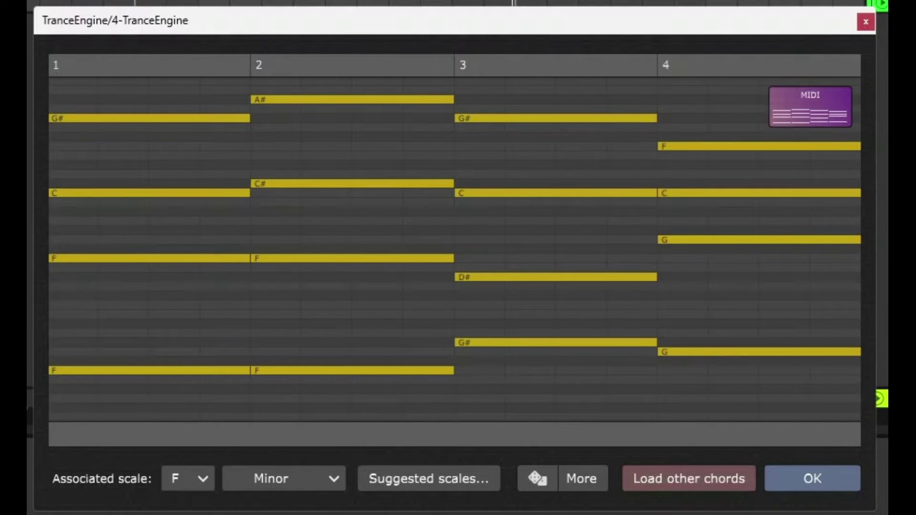
click(534, 468)
click(534, 469)
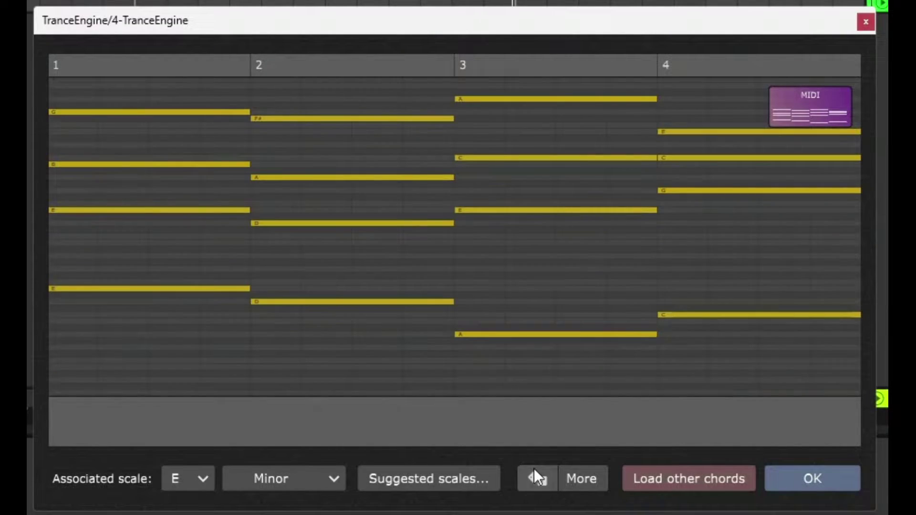
click(534, 469)
click(534, 468)
Set the scale root back to A, lock the scale, and roll an Am–G–F–G progression
click(176, 473)
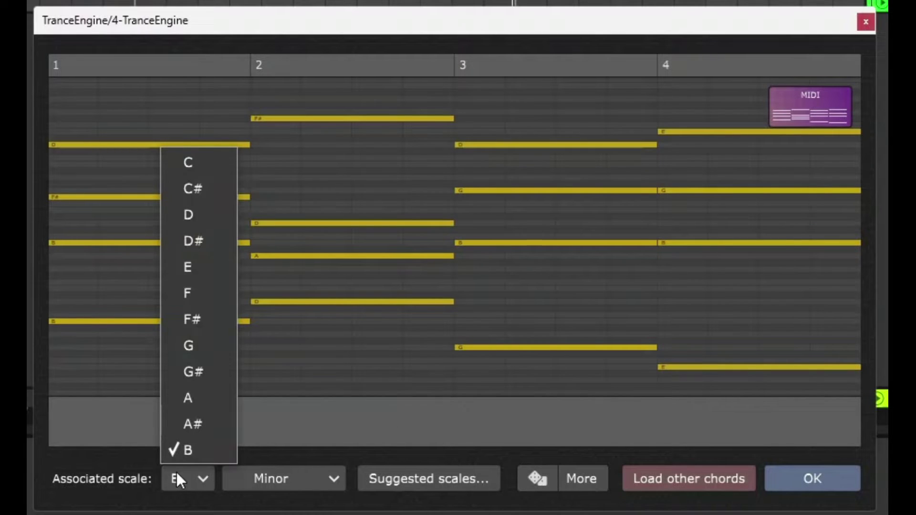
click(190, 400)
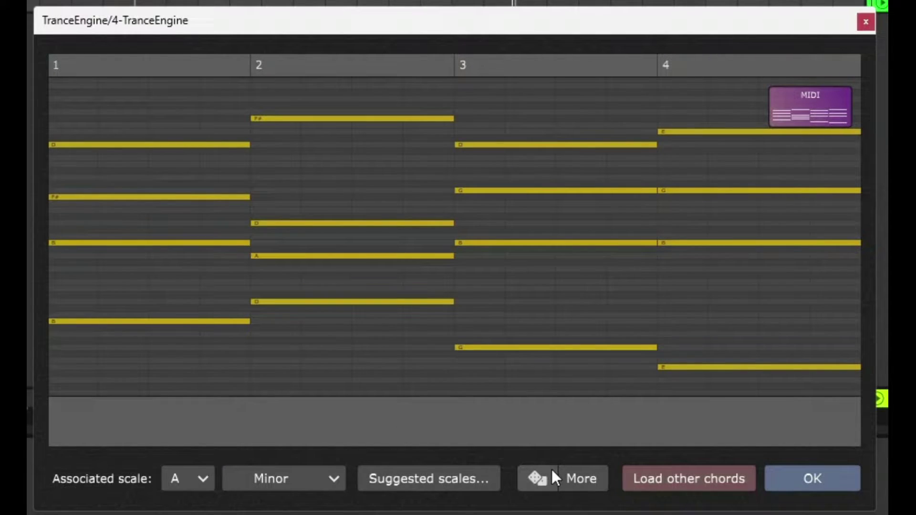
click(580, 477)
click(471, 340)
click(533, 480)
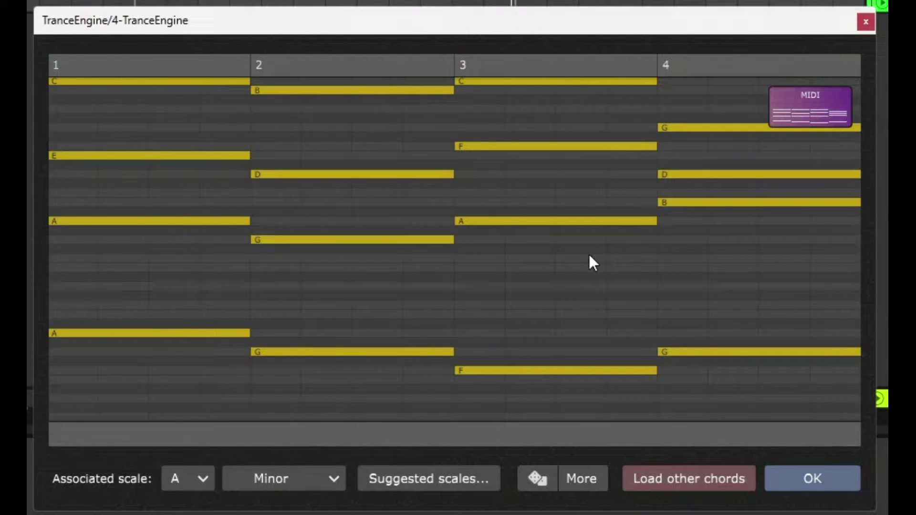
Load chords from 'new A minor.mid' and play the Am–F–Dm–F progression
click(688, 482)
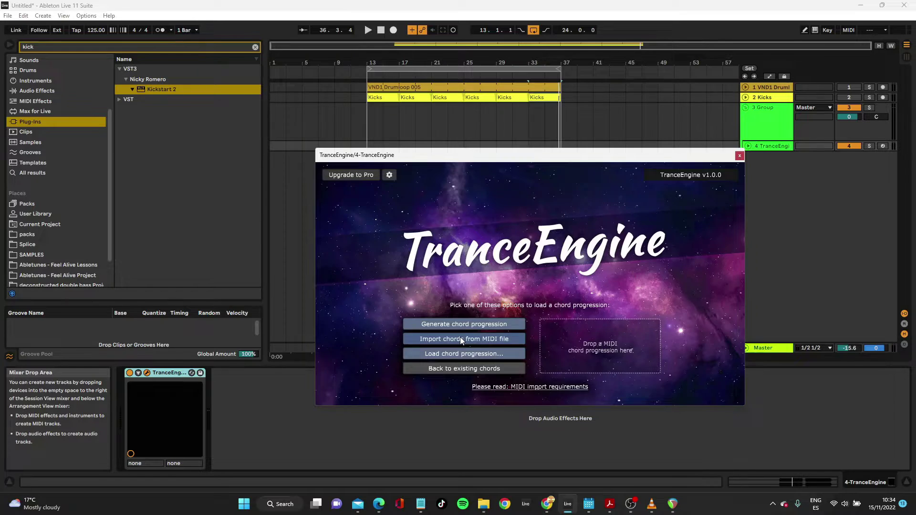
click(329, 379)
click(538, 164)
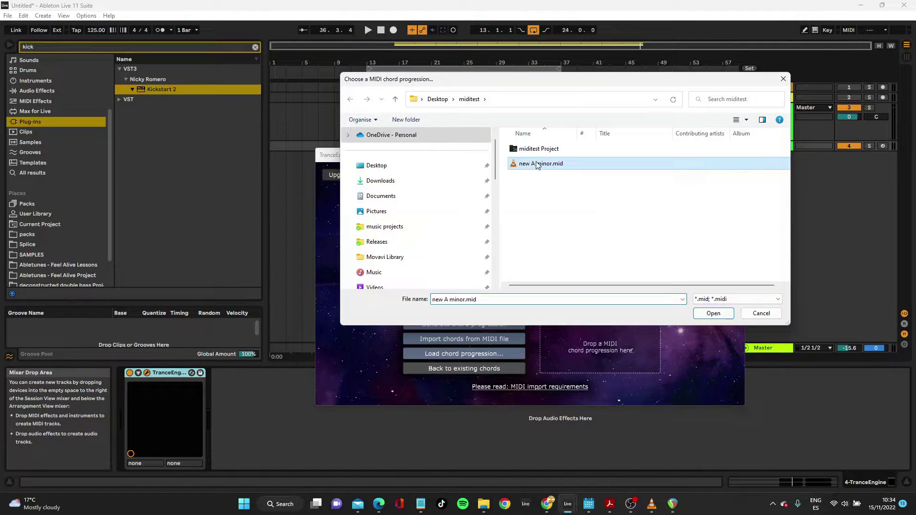
click(759, 317)
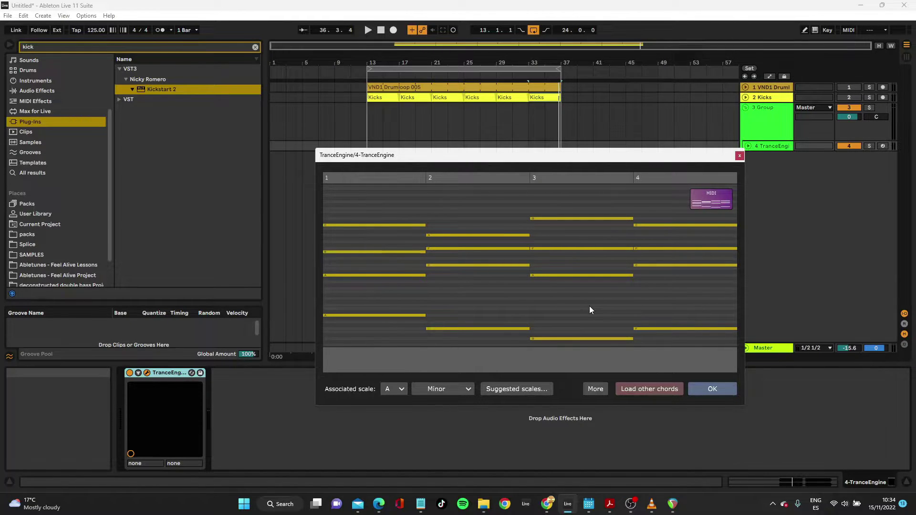
key(space)
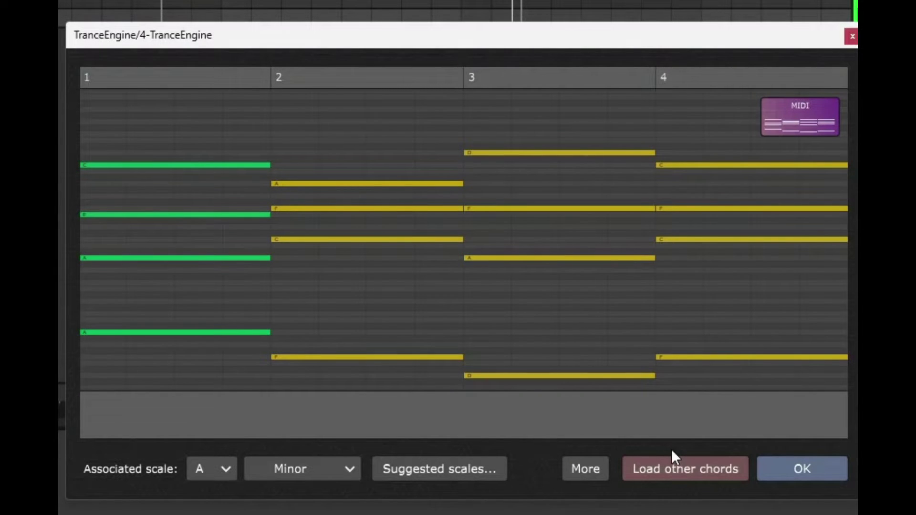
Filter the preset library from pad to bass and load 'basic bass octave jumps 1'
click(788, 472)
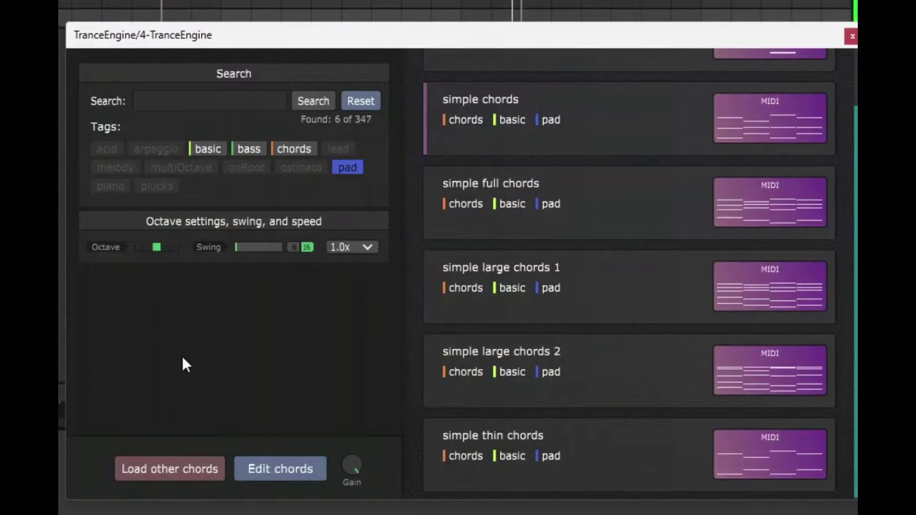
click(352, 170)
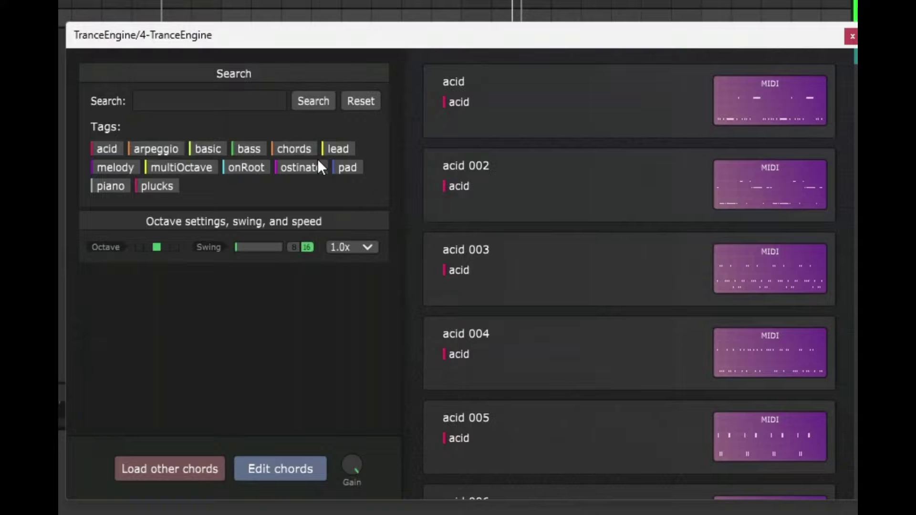
click(244, 152)
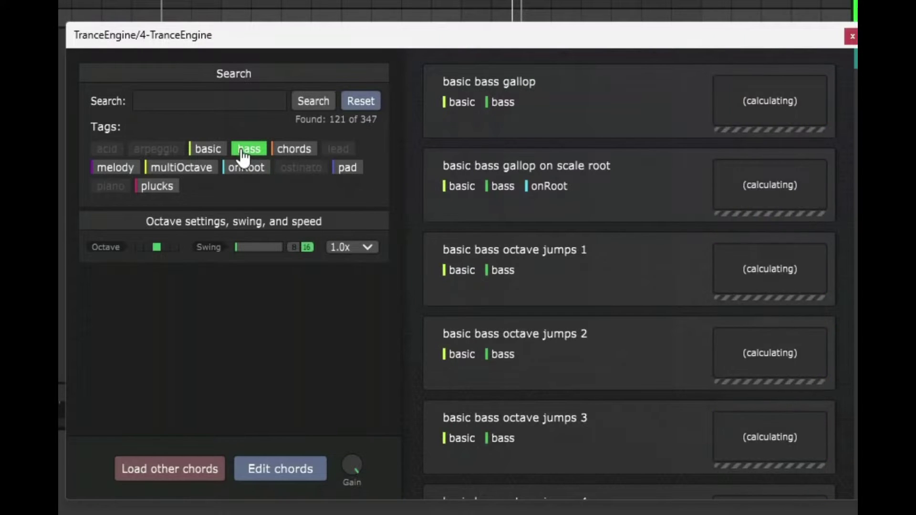
click(579, 259)
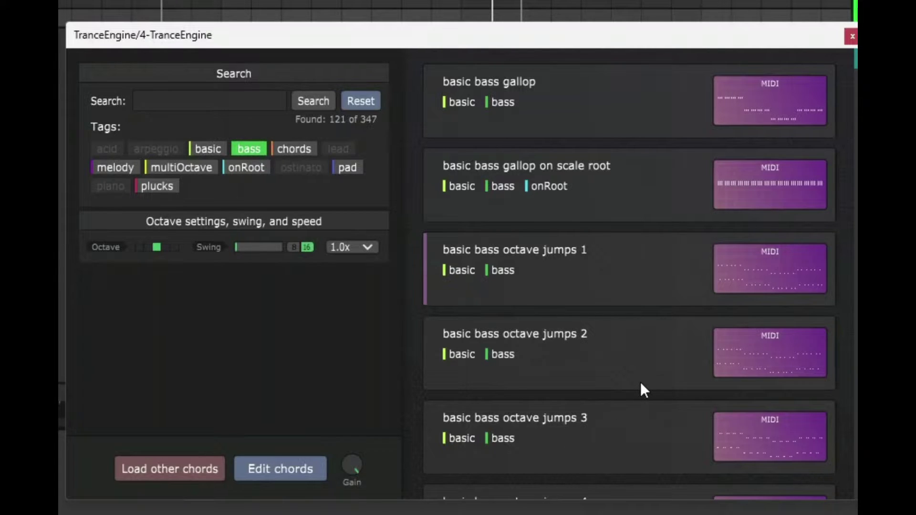
Filter to pad presets, compare simple, thin and large 2 chords, and keep 'simple full chords'
click(342, 178)
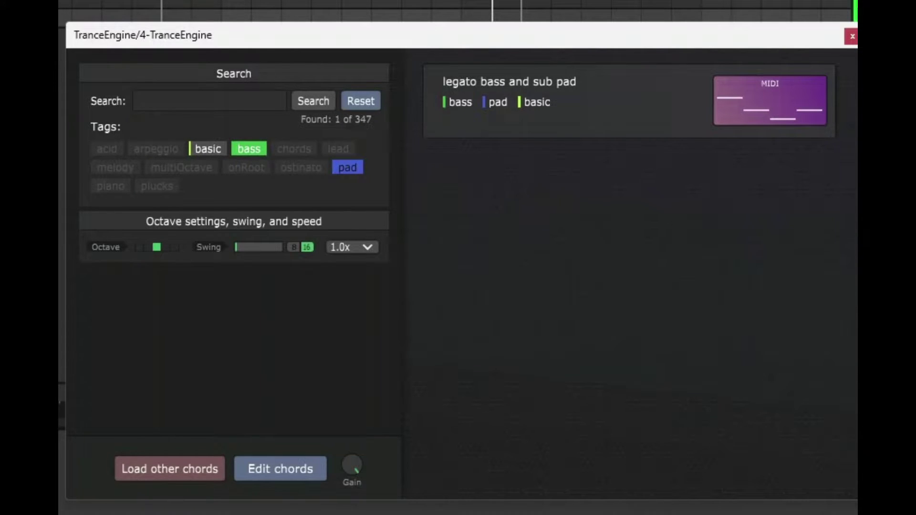
click(247, 151)
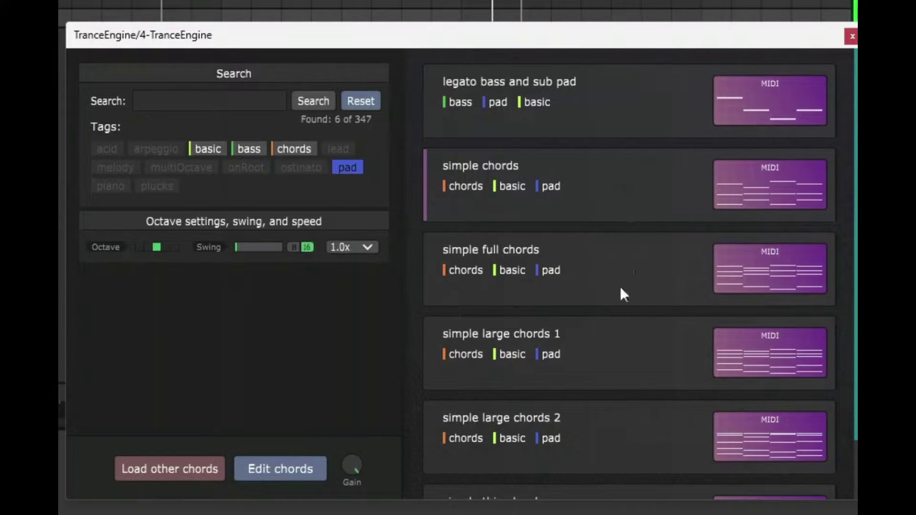
click(606, 280)
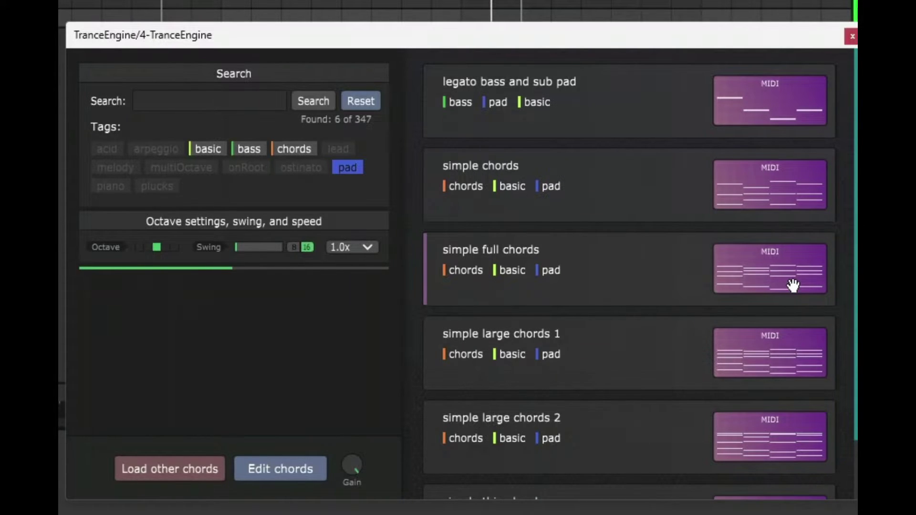
click(588, 196)
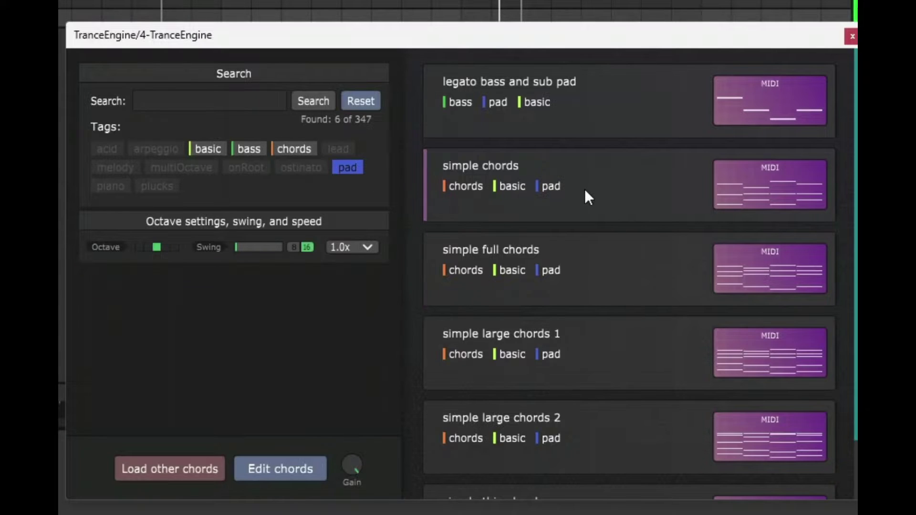
click(660, 275)
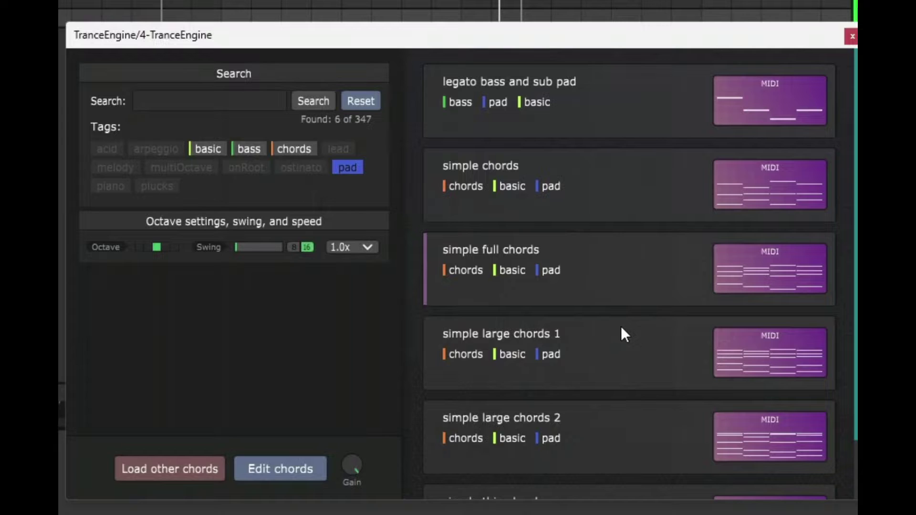
scroll(597, 370, down, 1)
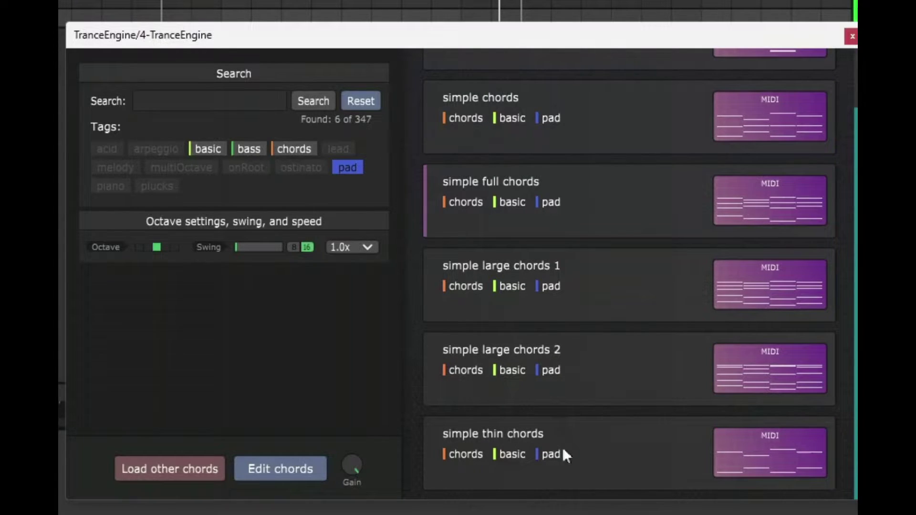
click(579, 462)
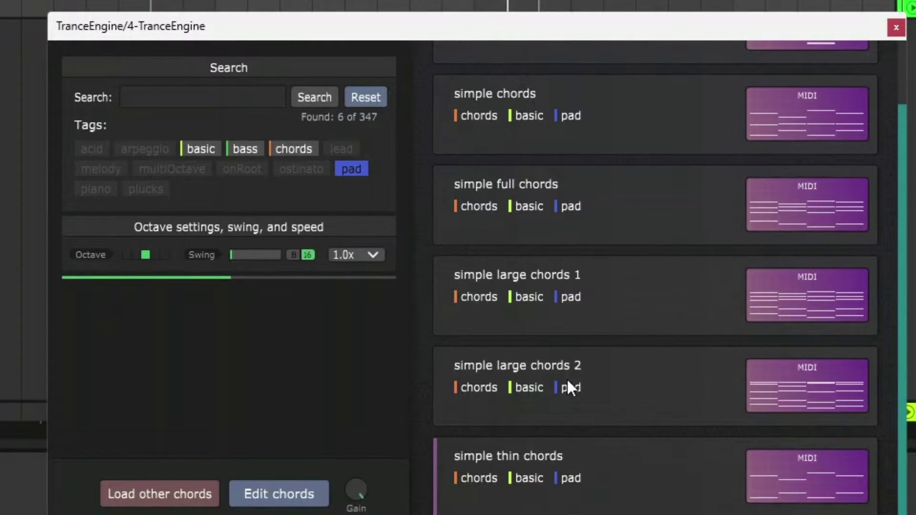
click(611, 386)
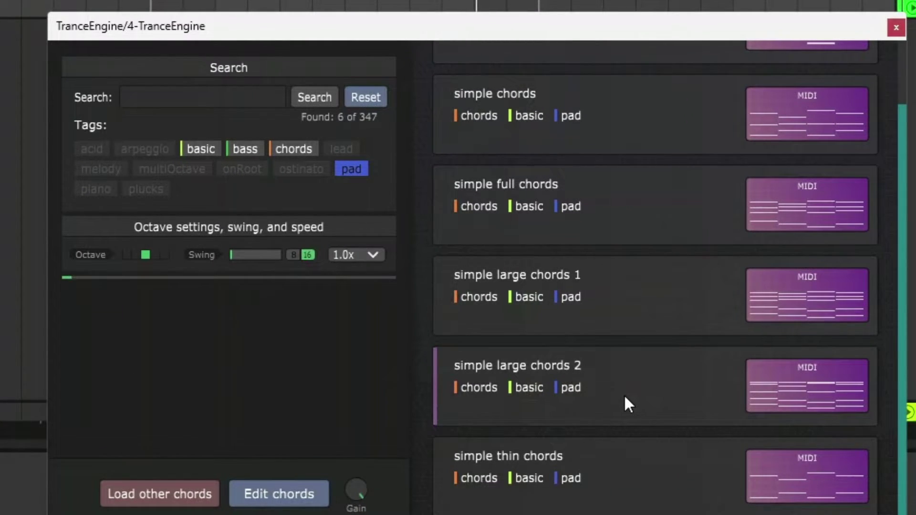
scroll(567, 380, up, 2)
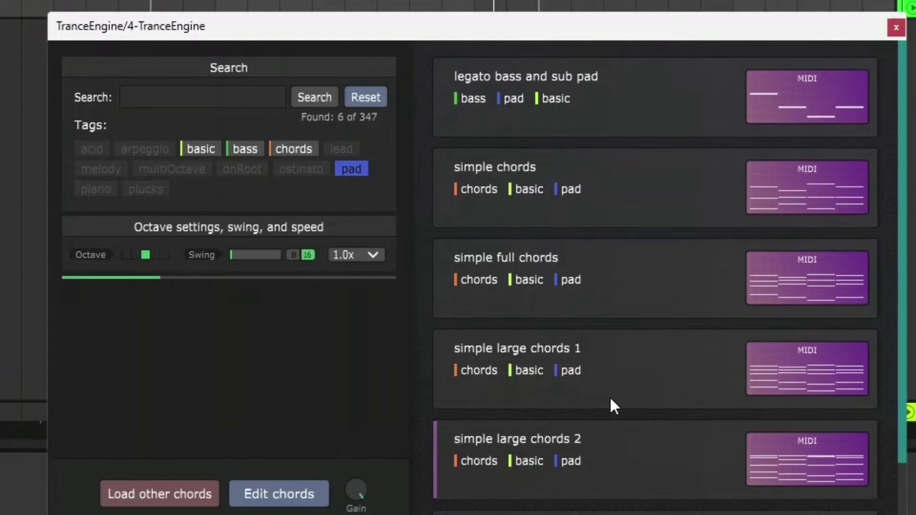
click(618, 283)
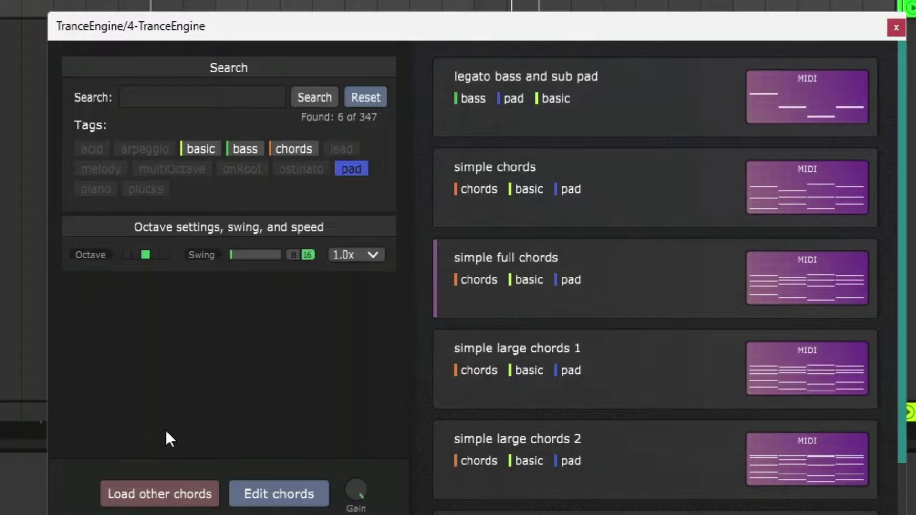
Duplicate the track 4 TranceEngine and load a basic bass octave jumps pattern on the copy
click(896, 27)
right_click(634, 153)
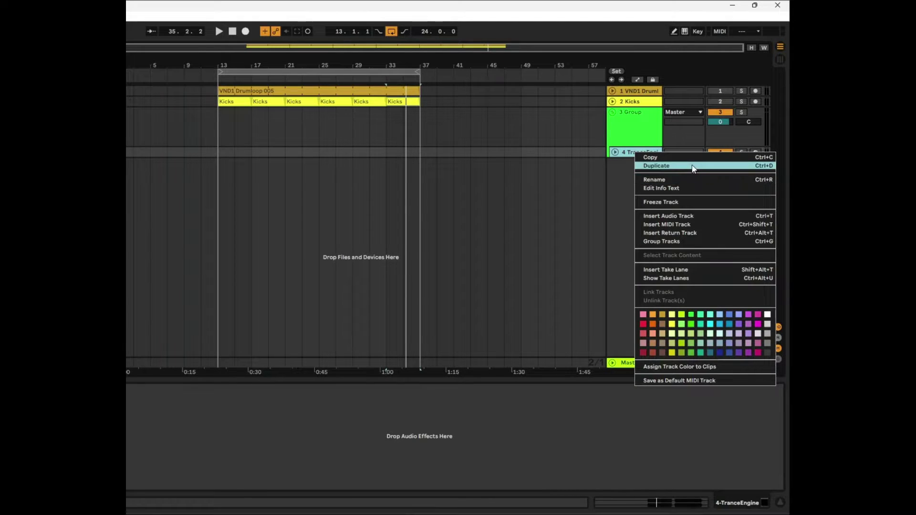
click(693, 167)
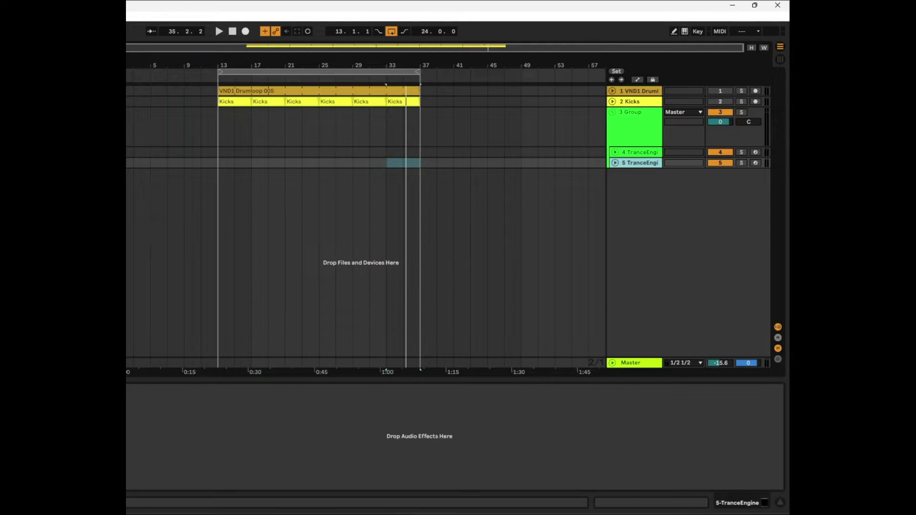
click(323, 238)
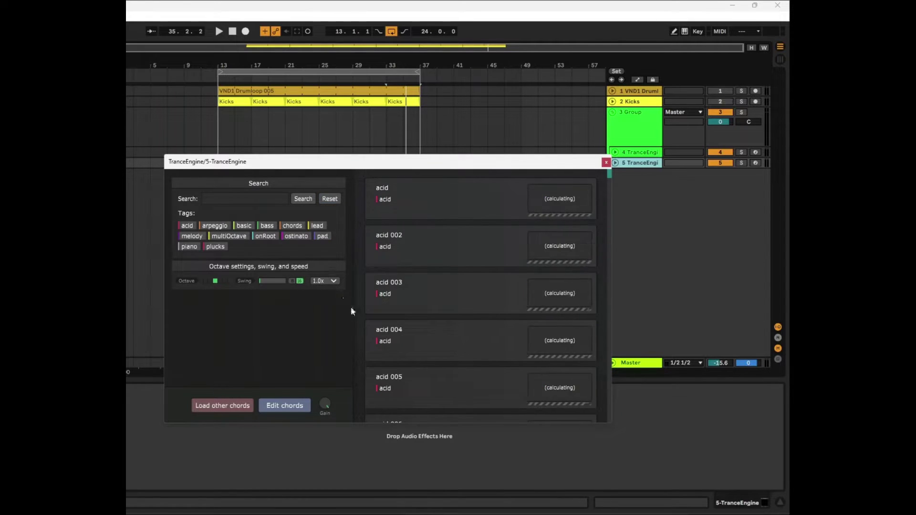
click(267, 225)
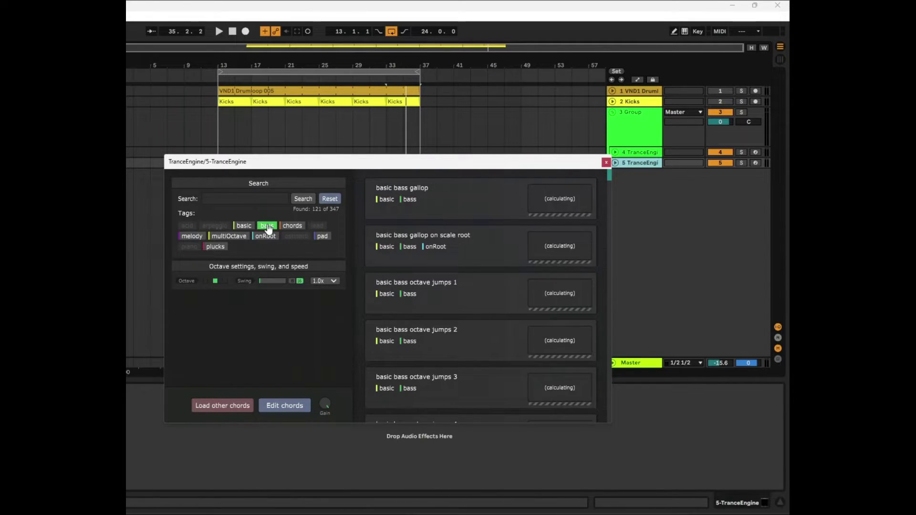
scroll(474, 309, down, 1)
scroll(474, 304, down, 3)
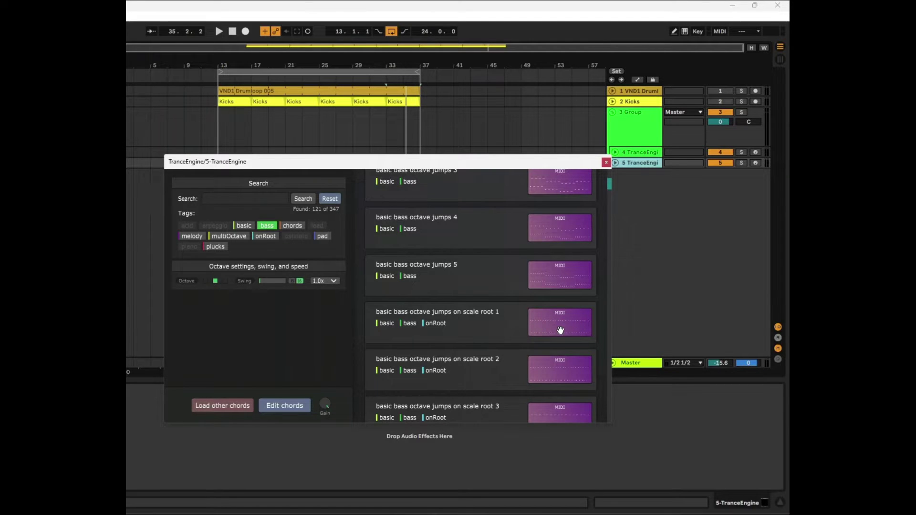
click(474, 327)
Audition the bass patterns and settle on 'basic bass octave jumps 3'
key(space)
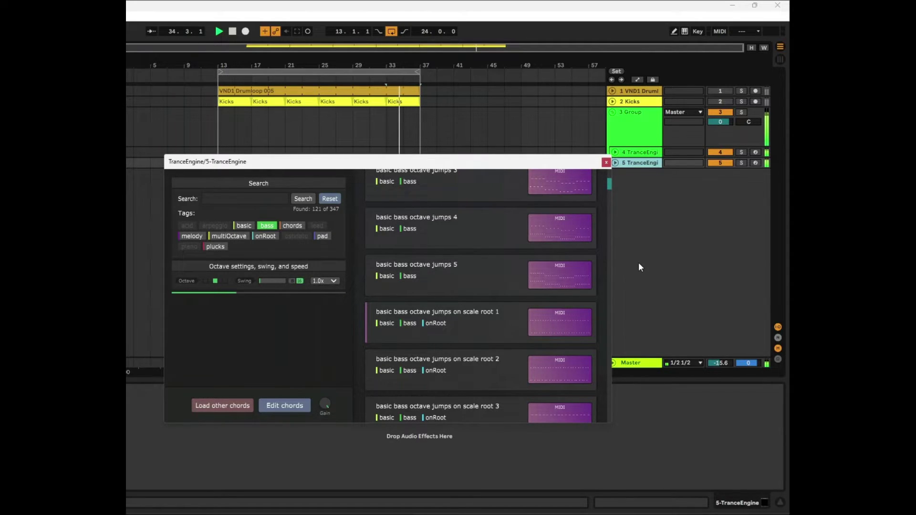
scroll(460, 283, down, 2)
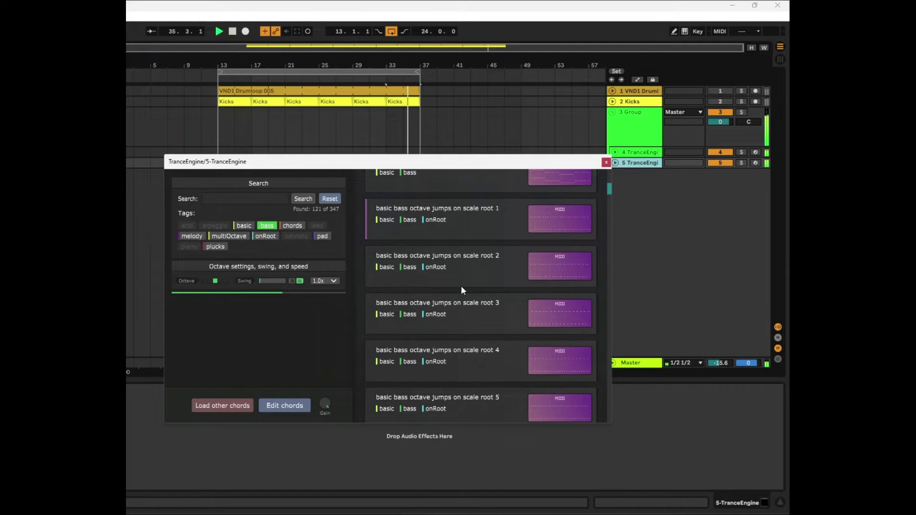
scroll(461, 285, up, 3)
key(space)
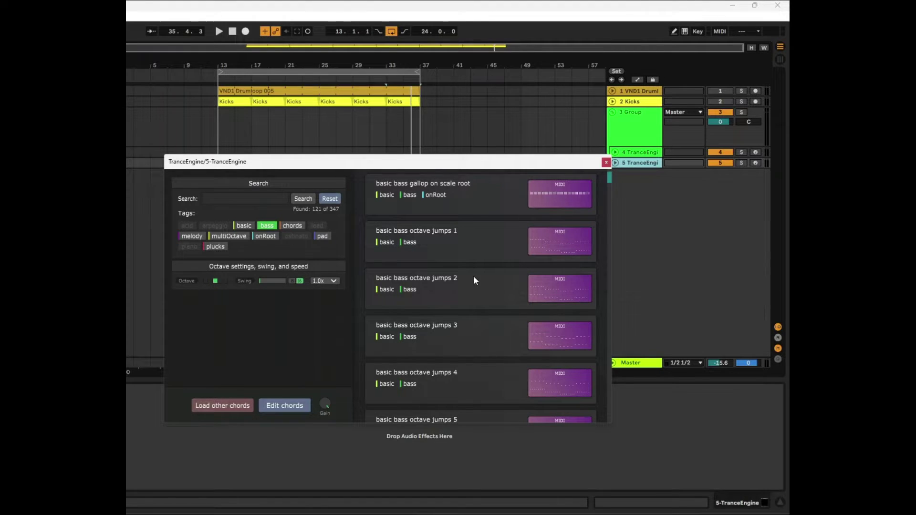
scroll(500, 325, down, 1)
click(452, 307)
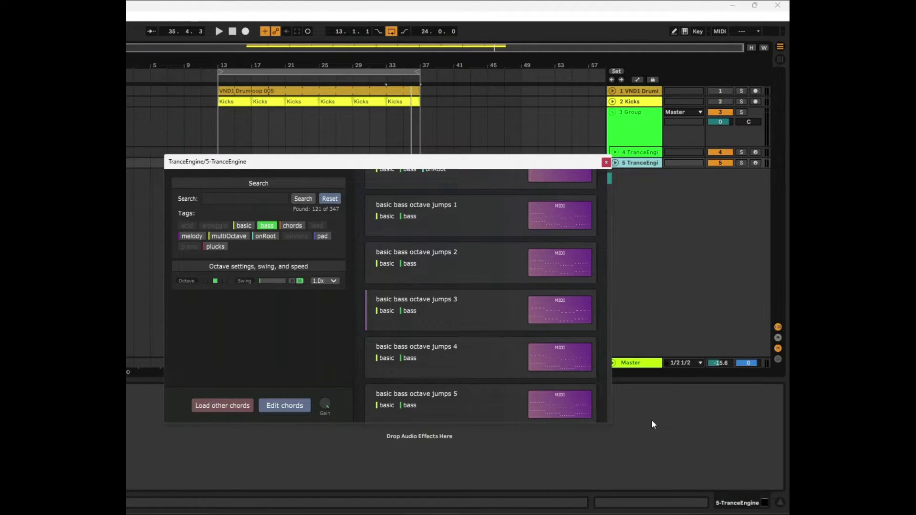
click(538, 402)
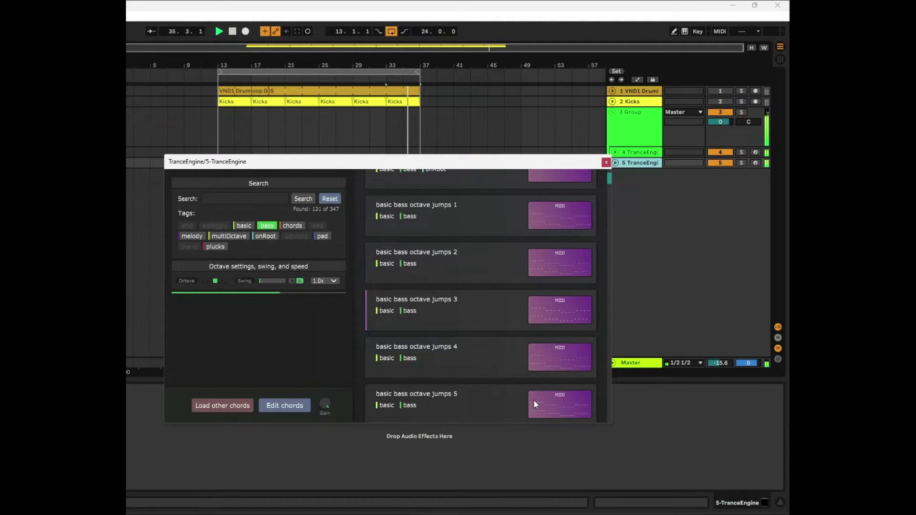
click(532, 401)
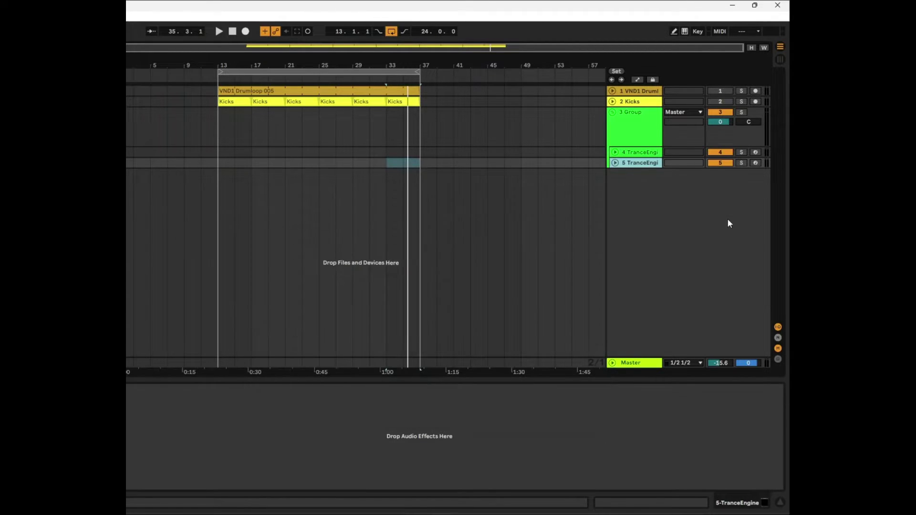
Duplicate track 5 and filter the copy's library by chords and plucks tags to preview plucks bass and chords
right_click(637, 163)
click(642, 187)
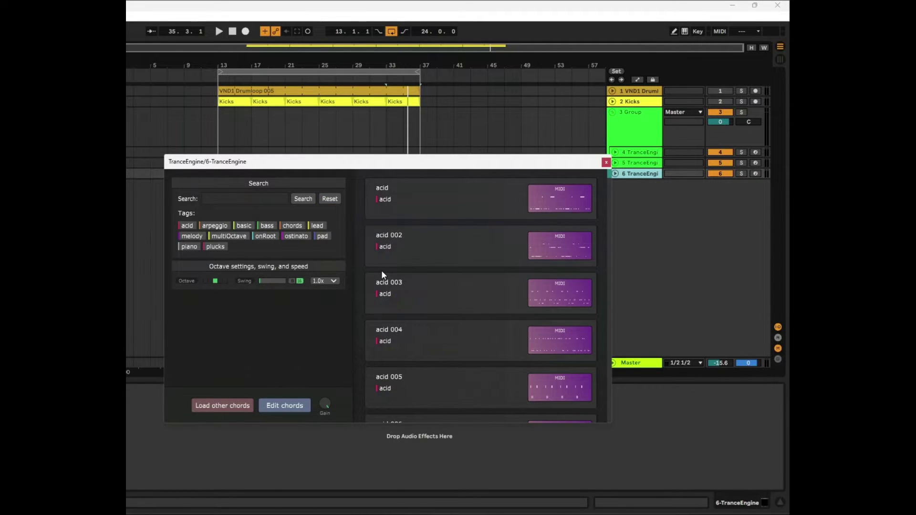
click(299, 226)
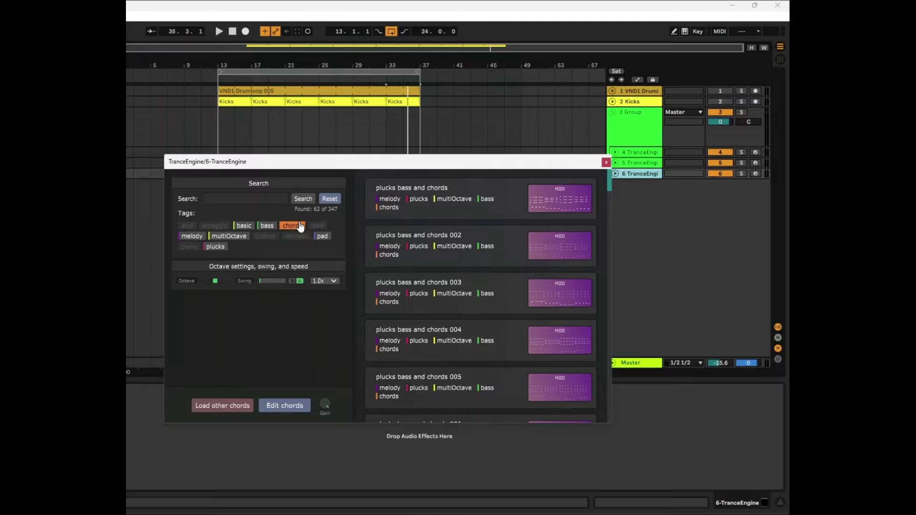
click(216, 247)
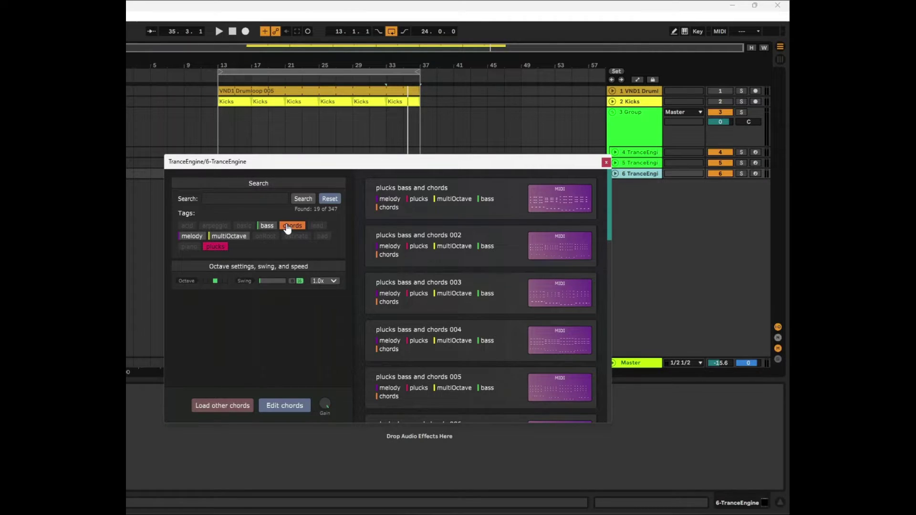
click(290, 226)
click(215, 246)
click(290, 225)
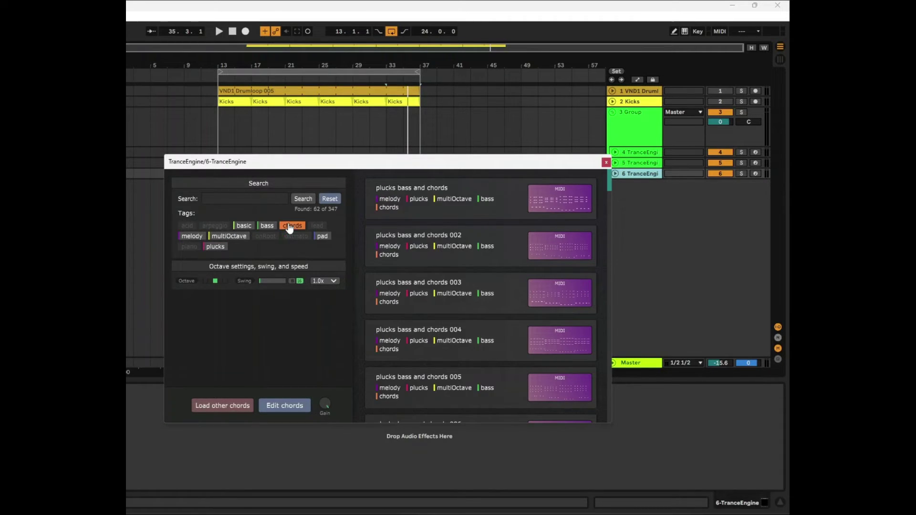
click(461, 206)
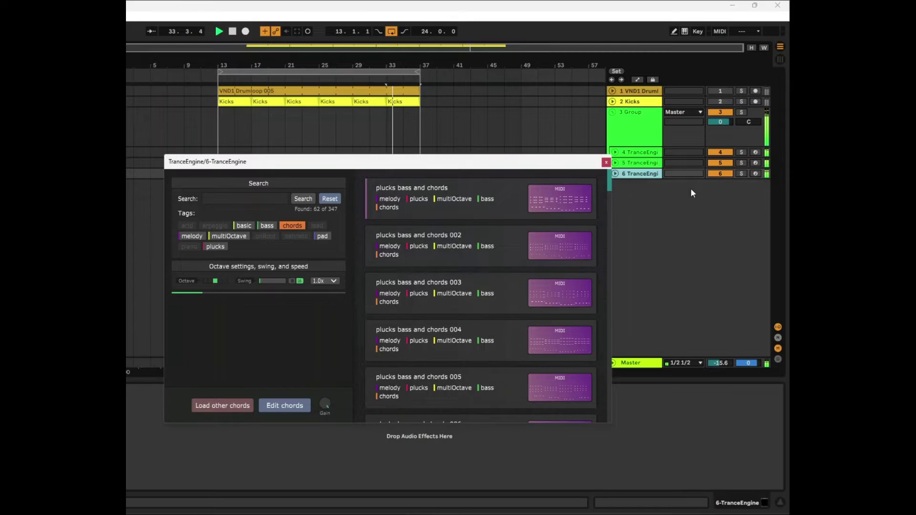
Raise track 6's volume, select 'plucks bass and chords 002', stop playback, and close TranceEngine
click(615, 173)
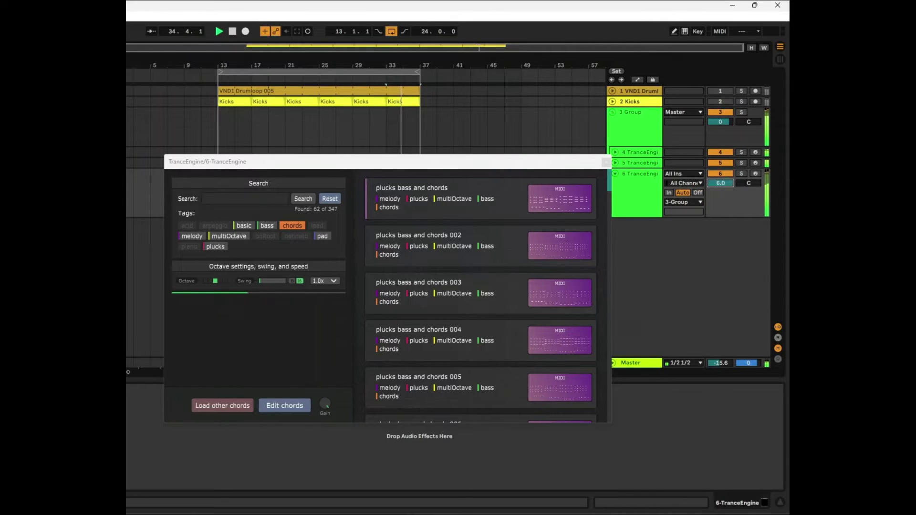
mouse_move(721, 183)
mouse_down()
mouse_move(721, 200)
mouse_move(720, 165)
mouse_up()
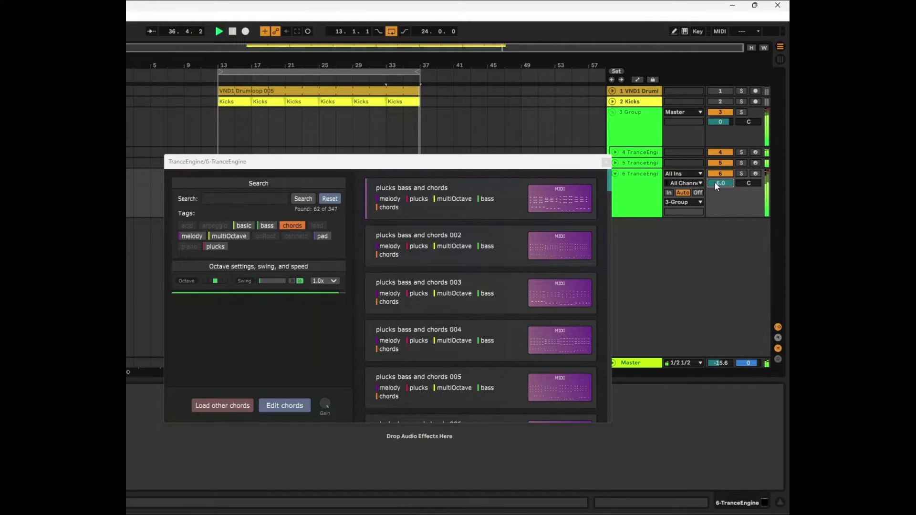
click(469, 253)
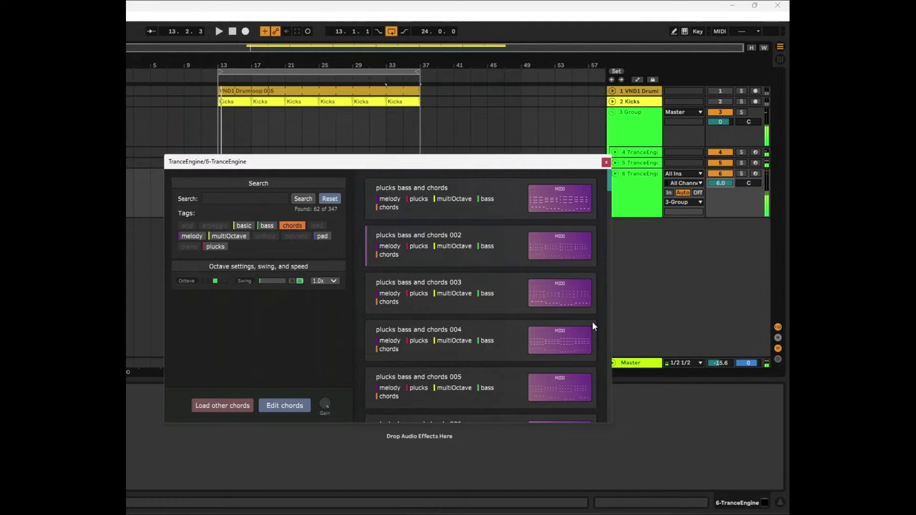
scroll(471, 358, down, 1)
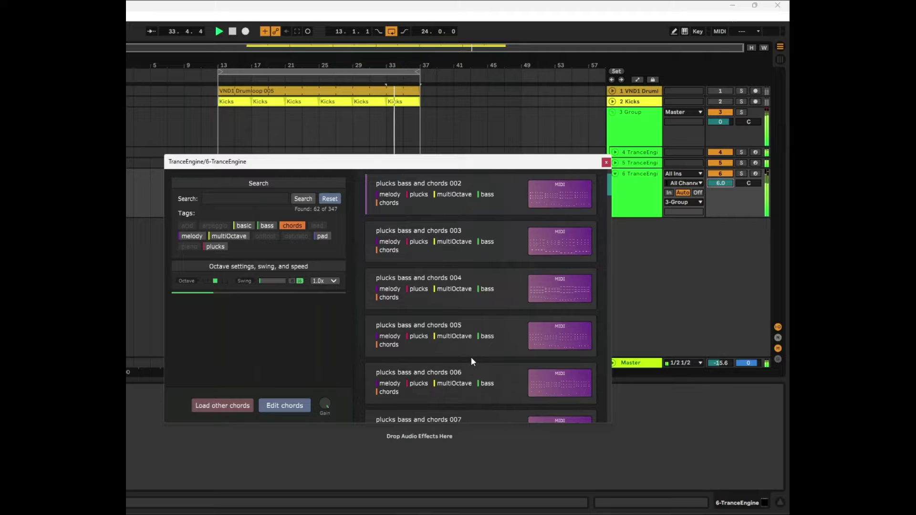
key(space)
click(606, 162)
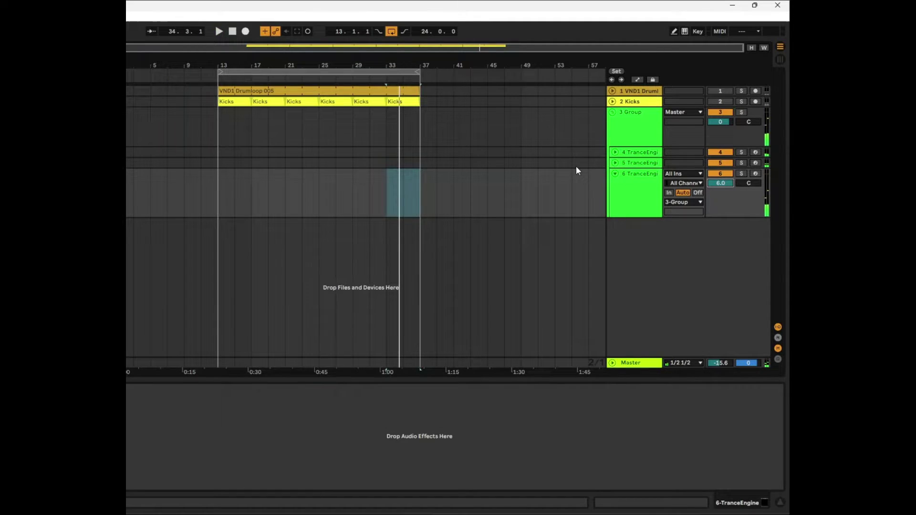
Duplicate track 6 and try the plucks bass and chords 008 and 011 patterns on the copy
right_click(633, 189)
click(659, 210)
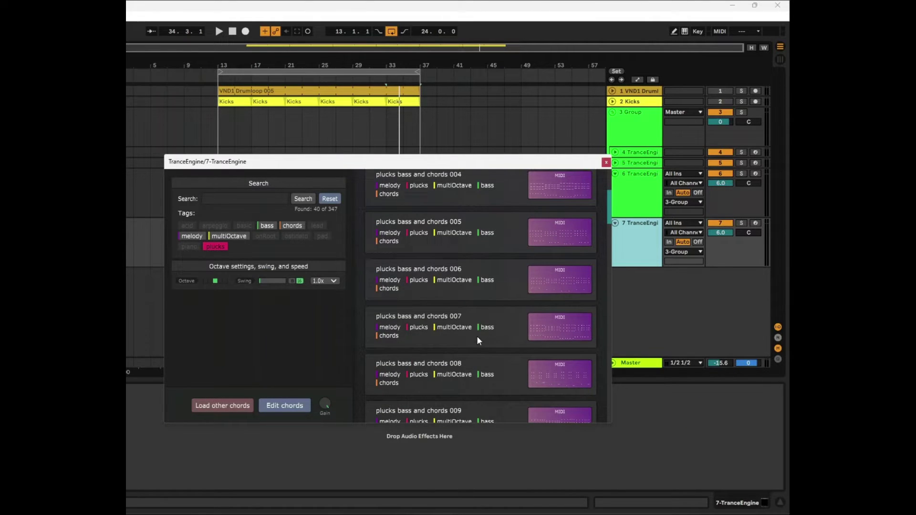
scroll(477, 336, down, 1)
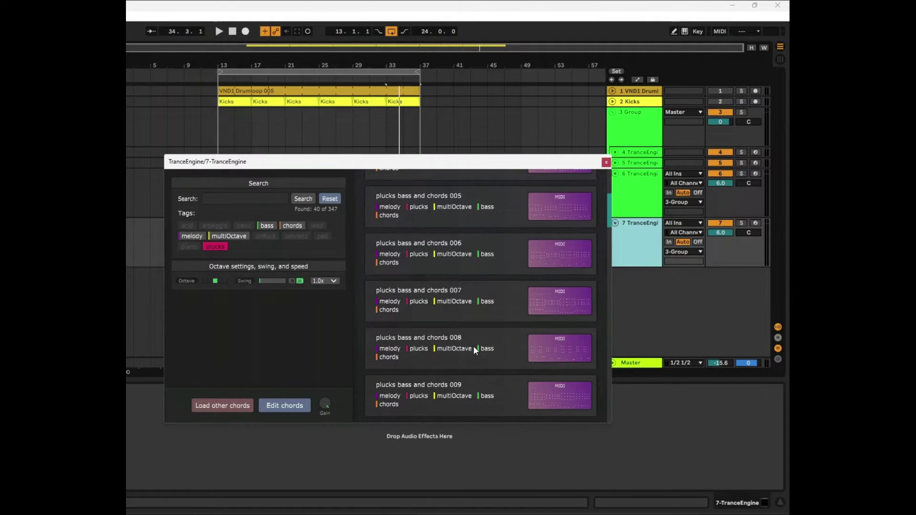
click(473, 346)
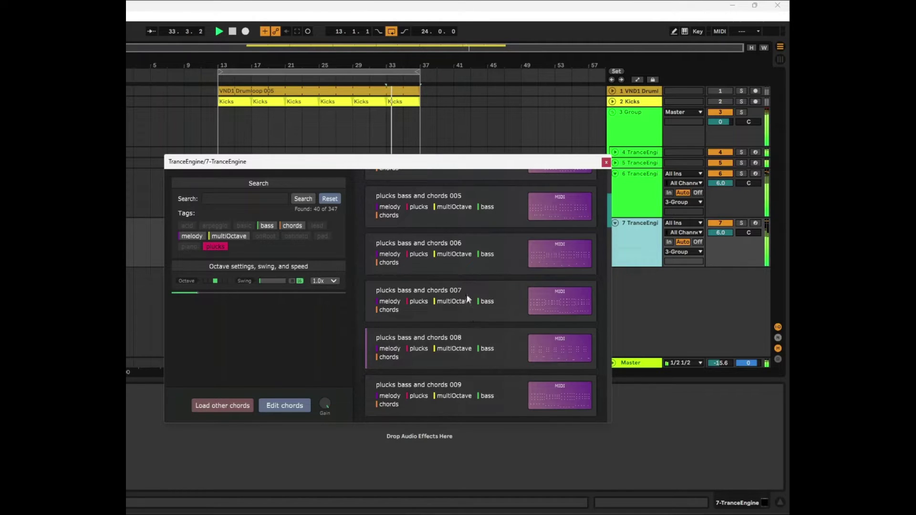
scroll(489, 398, down, 4)
click(487, 397)
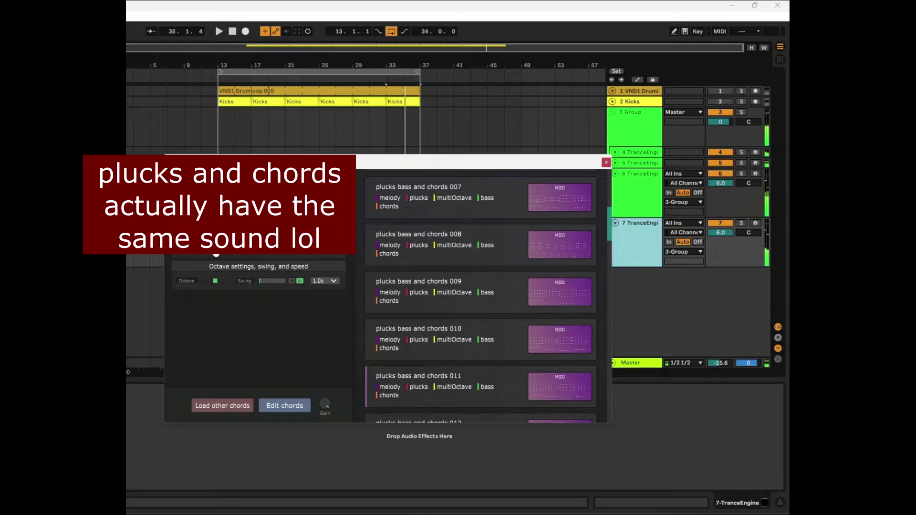
scroll(501, 214, up, 10)
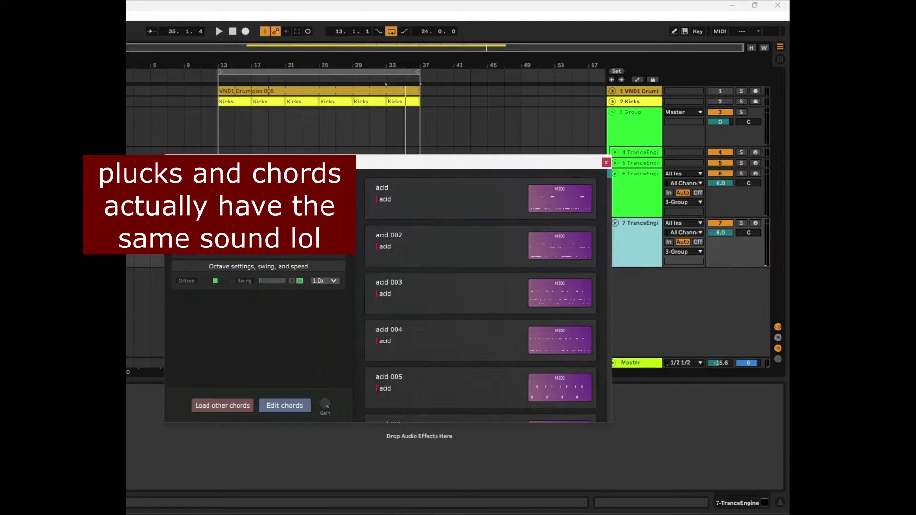
Filter the library to melody presets and load 'multi octave melody 008'
click(193, 236)
scroll(525, 363, down, 5)
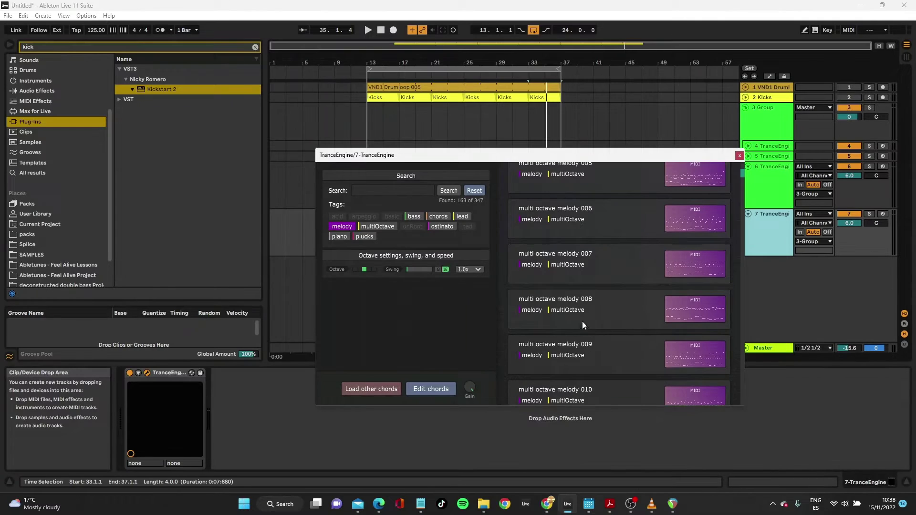
click(577, 305)
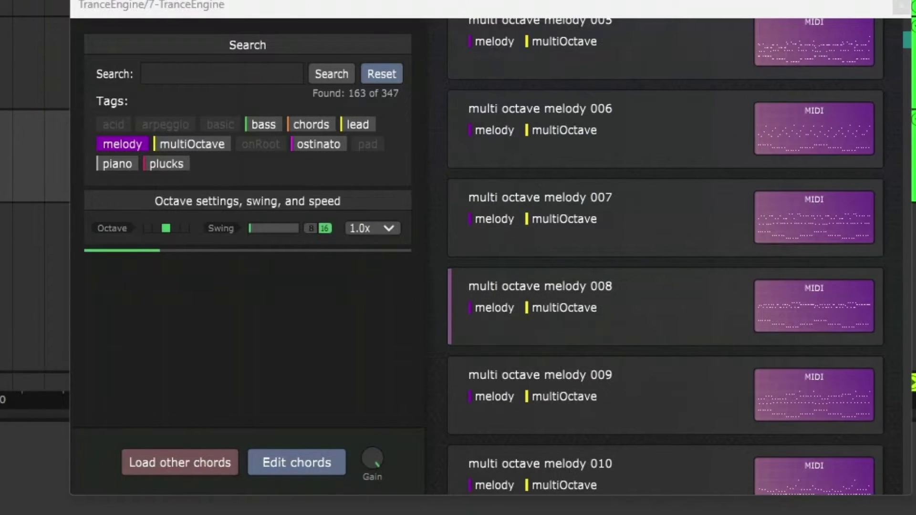
scroll(694, 290, down, 5)
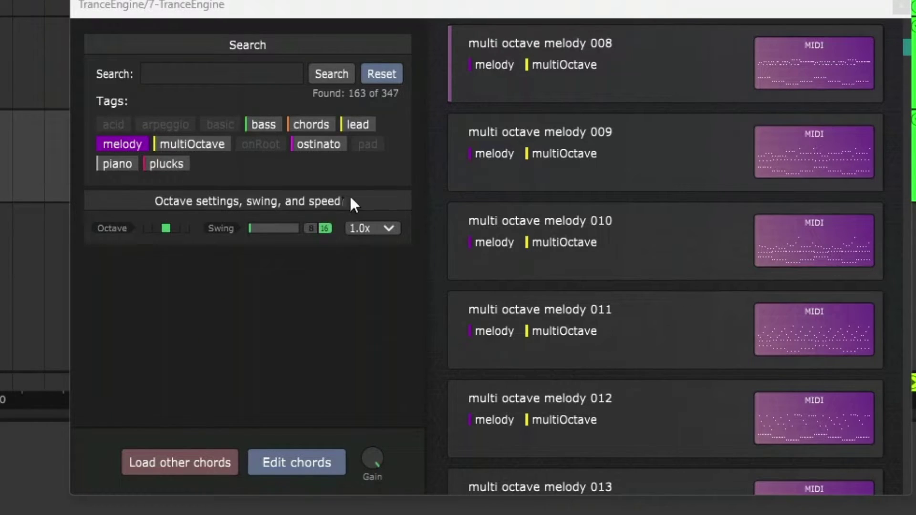
Slow the TranceEngine melody pattern to 0.5x speed and adjust its octave
click(359, 229)
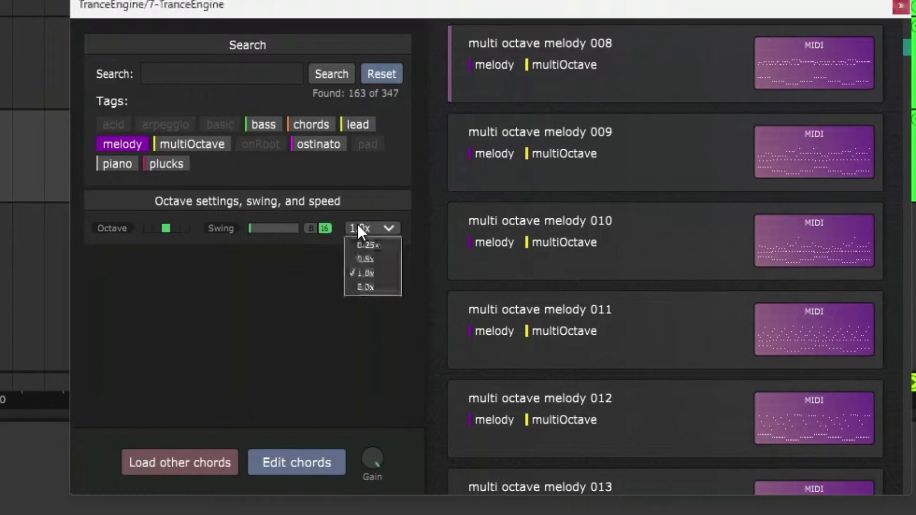
click(365, 257)
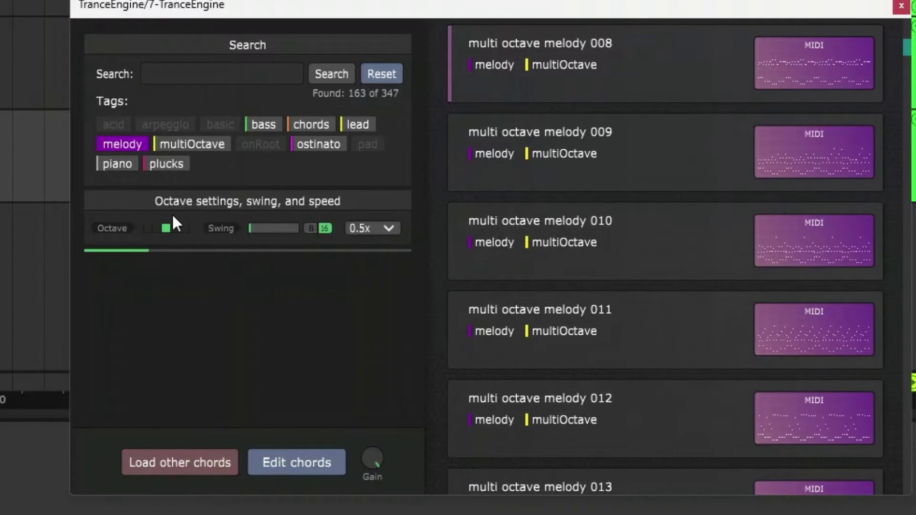
click(153, 228)
click(185, 228)
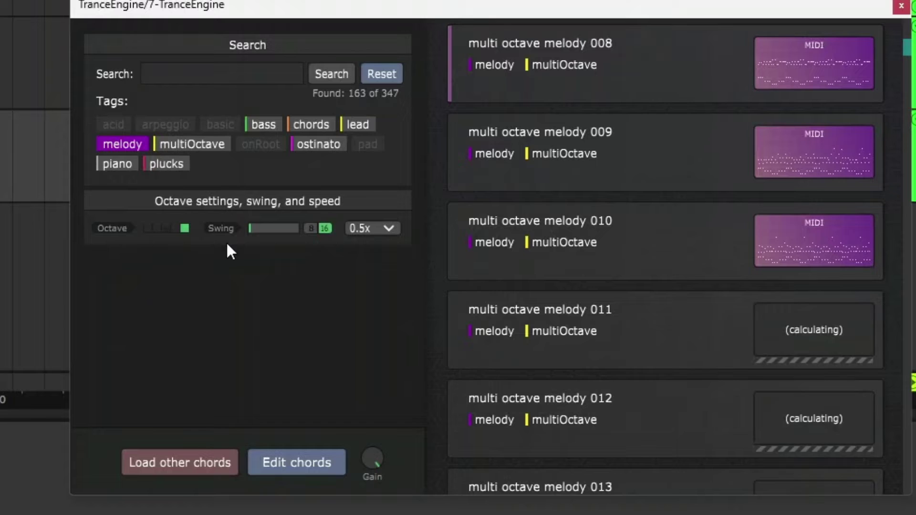
click(174, 228)
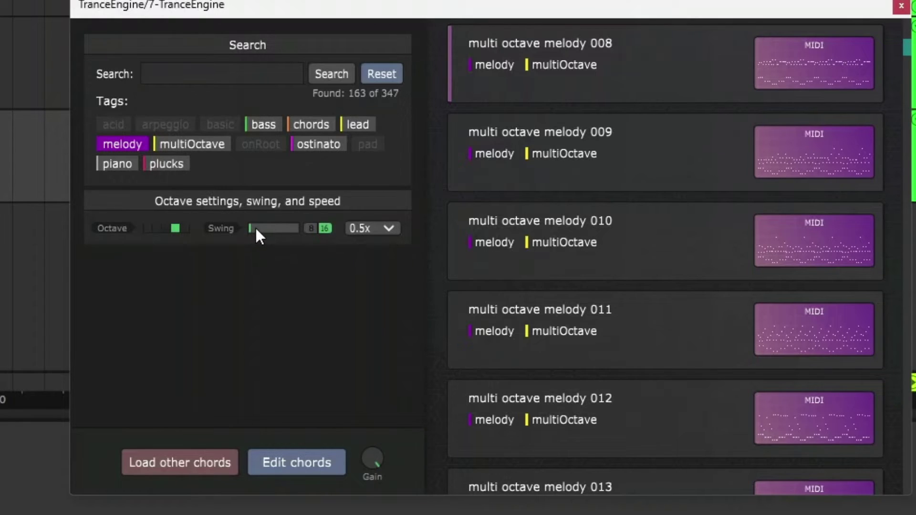
Raise the melody's swing to about 0.64 on 16th notes
click(327, 228)
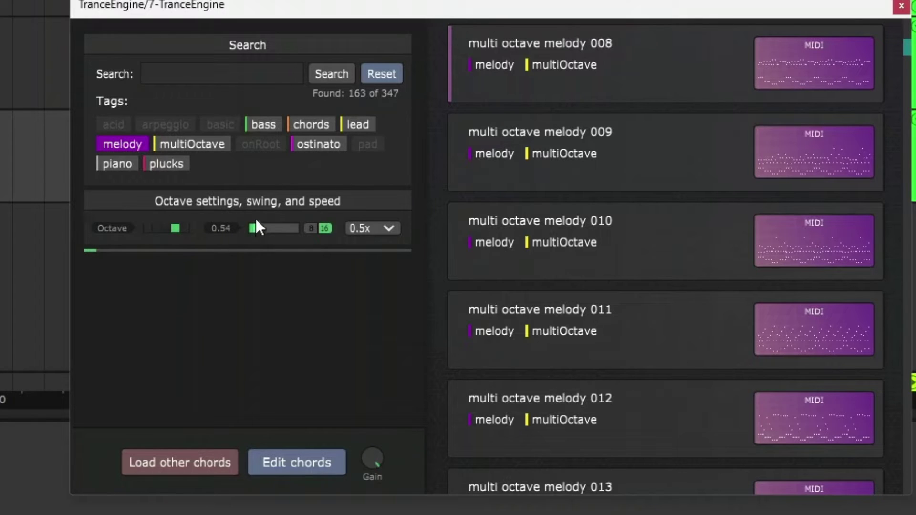
drag(256, 209, 277, 182)
drag(274, 227, 272, 228)
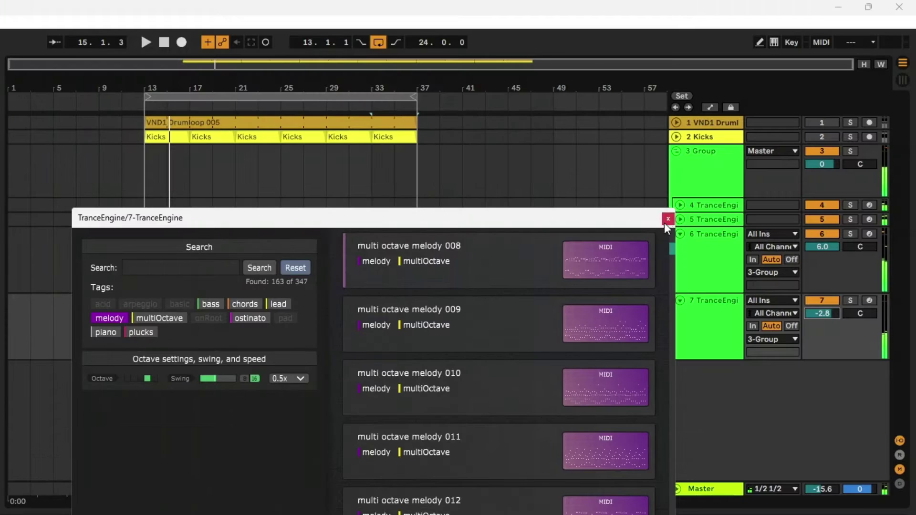
Close TranceEngine and duplicate track 7 as a new TranceEngine track 8
click(901, 6)
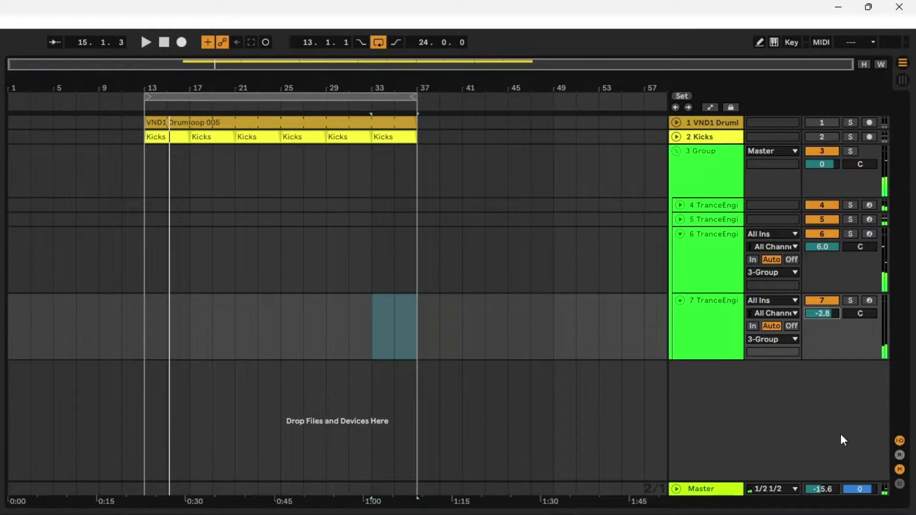
right_click(697, 325)
key(Escape)
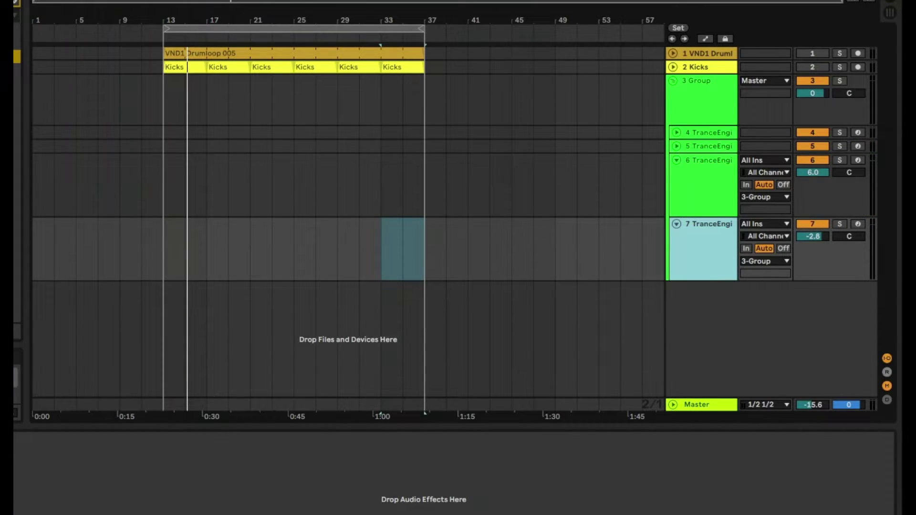
key(ctrl+d)
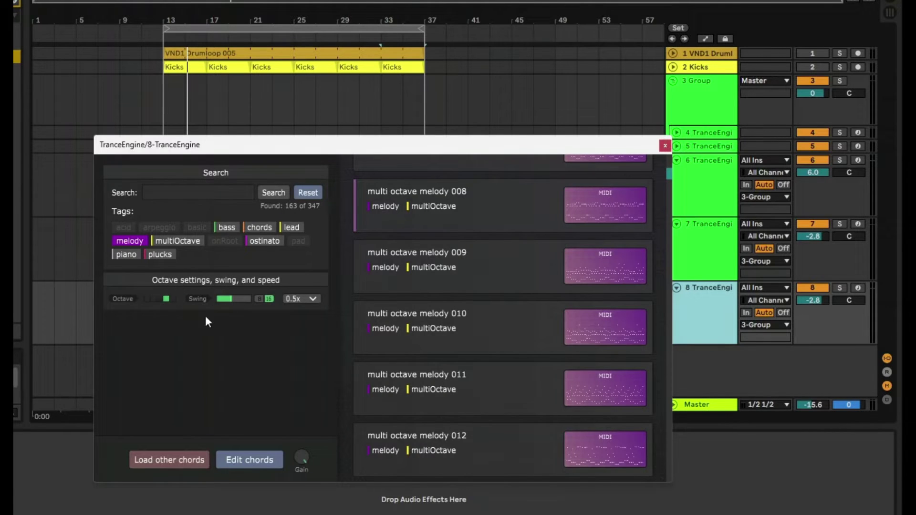
Browse ostinato-tagged patterns at 1.0x speed, with swing nearly removed and the octave lowered one step
click(135, 241)
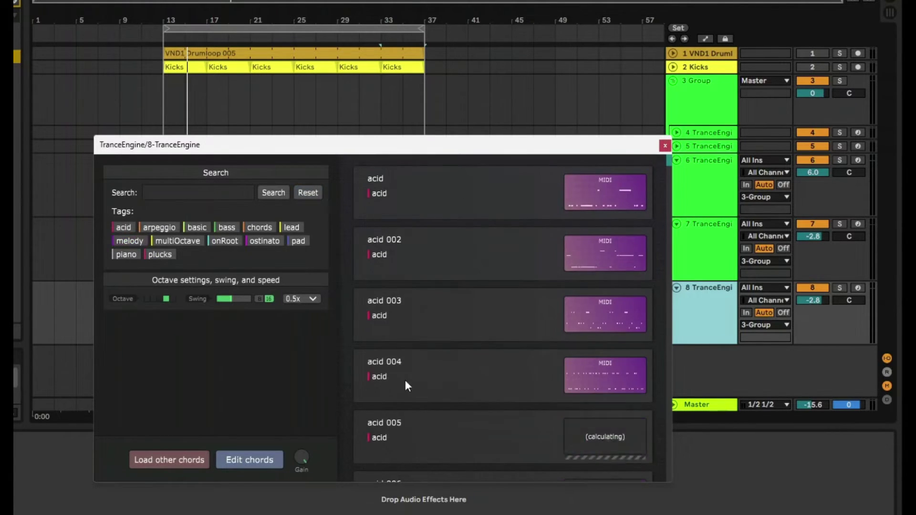
click(264, 241)
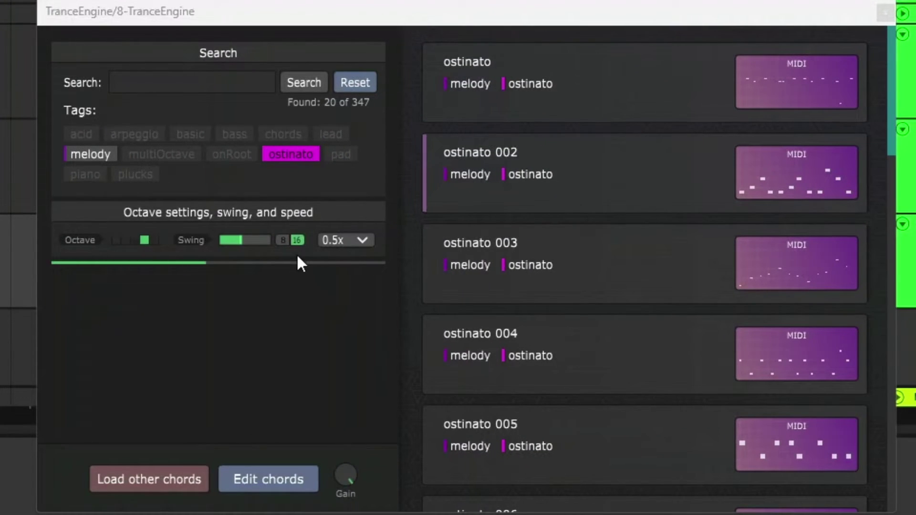
click(349, 240)
click(331, 287)
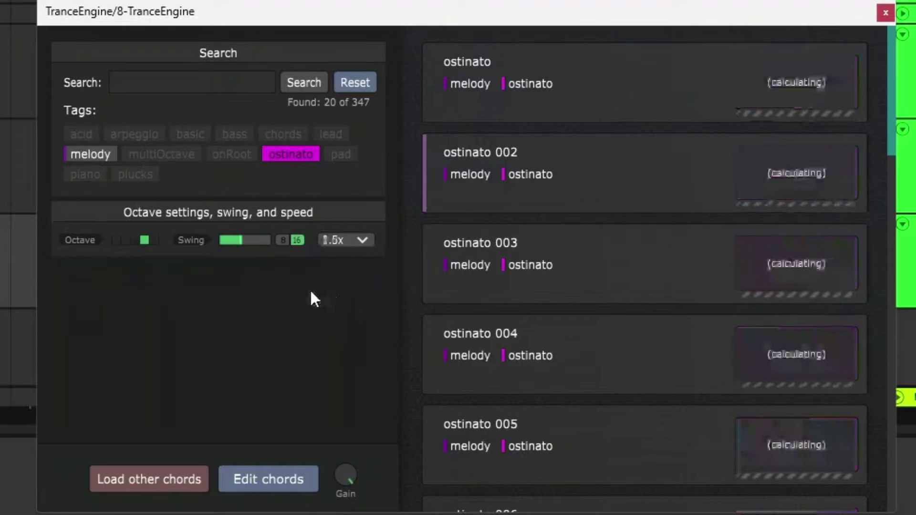
drag(224, 243, 222, 249)
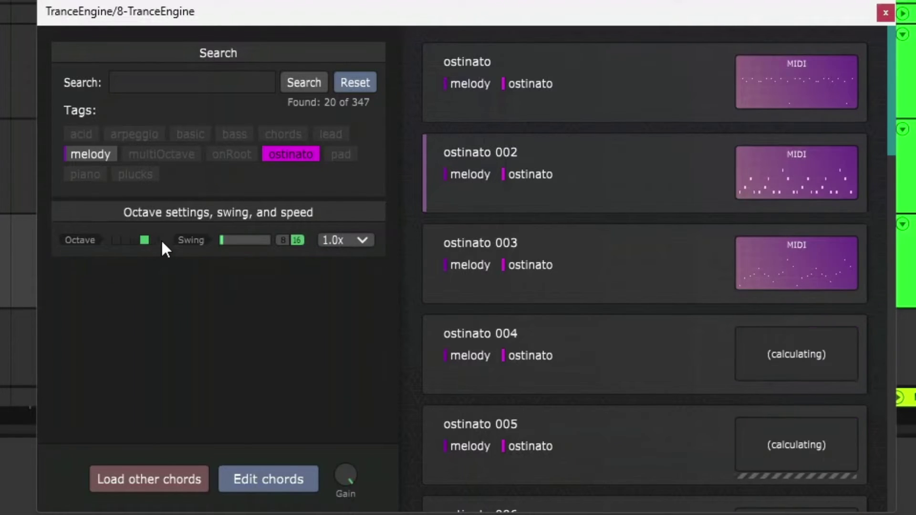
click(134, 241)
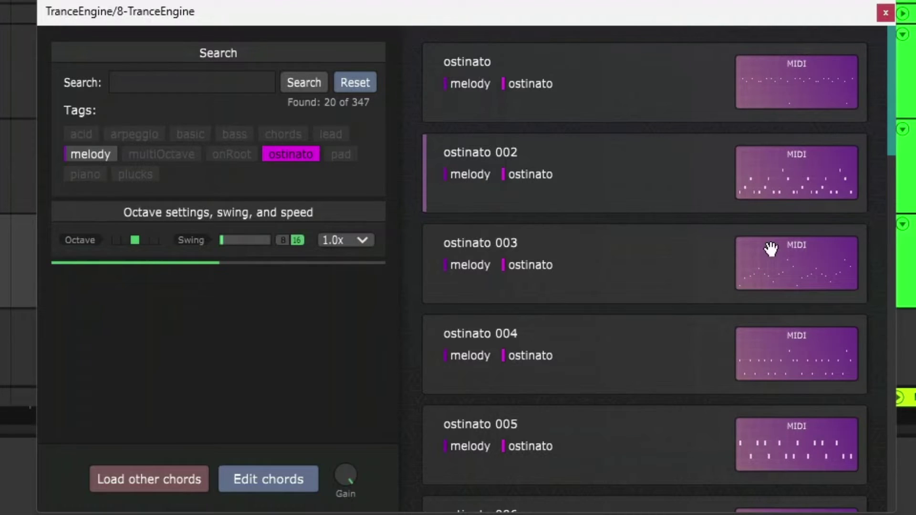
scroll(778, 313, down, 7)
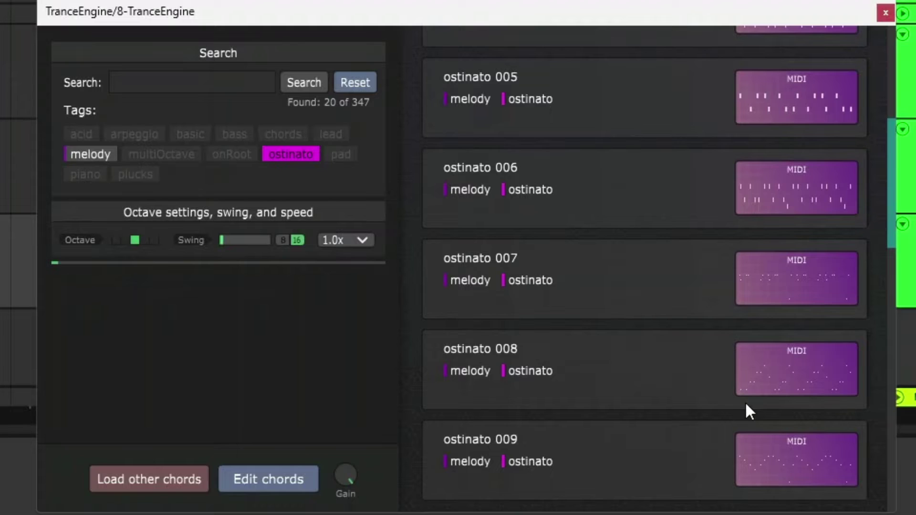
scroll(778, 410, down, 6)
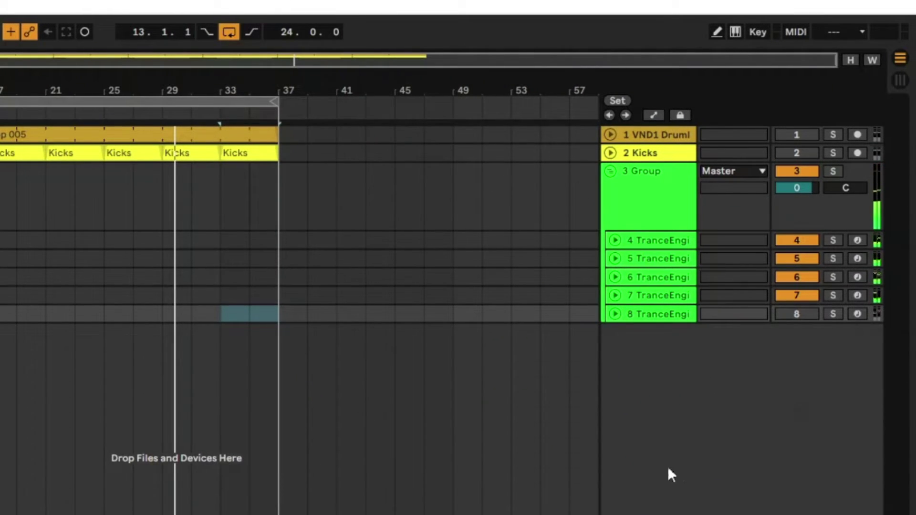
Reactivate the Kicks and drum loop tracks and select the Group track
click(810, 153)
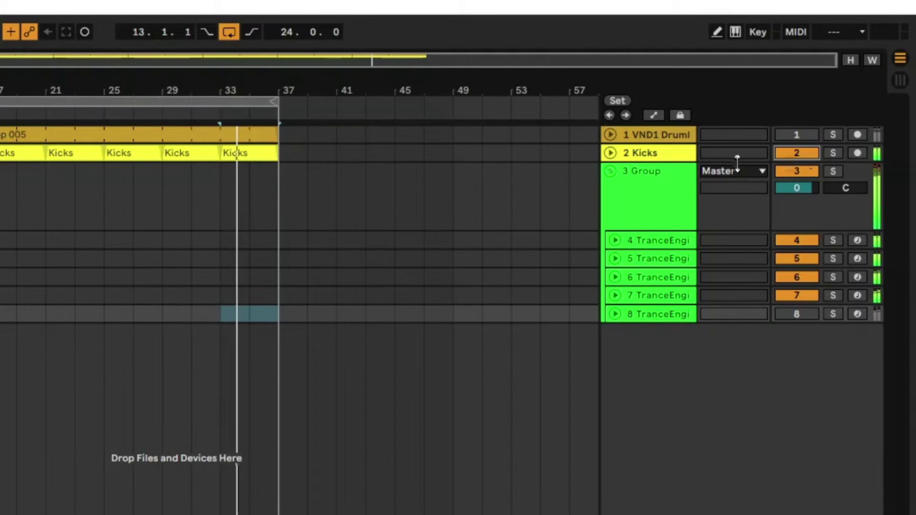
click(802, 132)
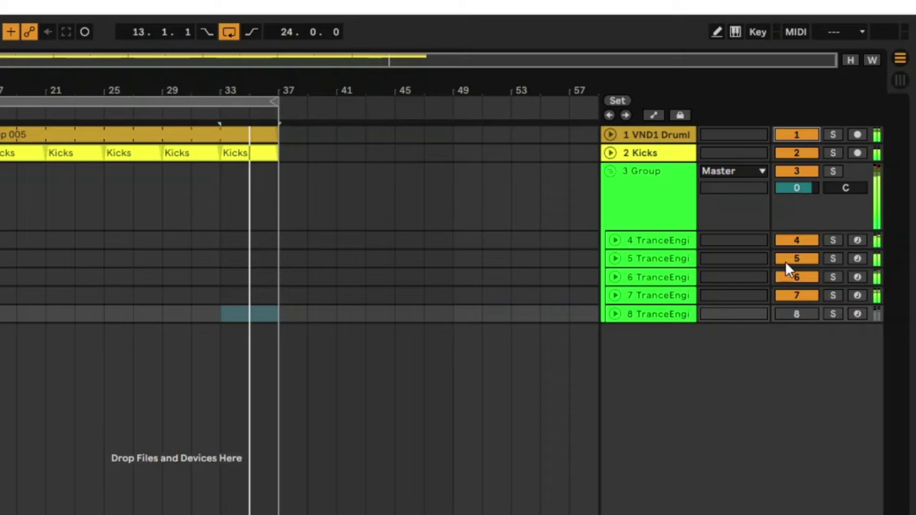
click(640, 182)
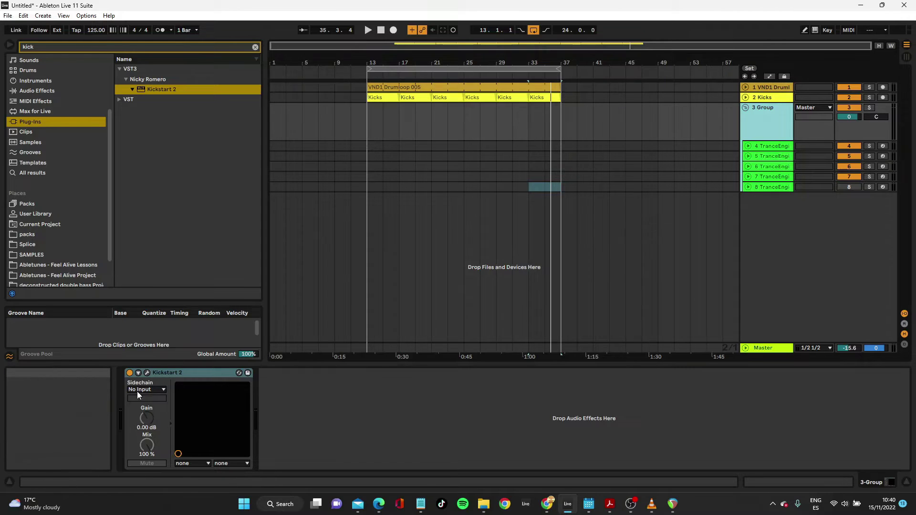
Play the arrangement while comparing TranceEngine tracks 7 and 8, leaving track 8 off
key(space)
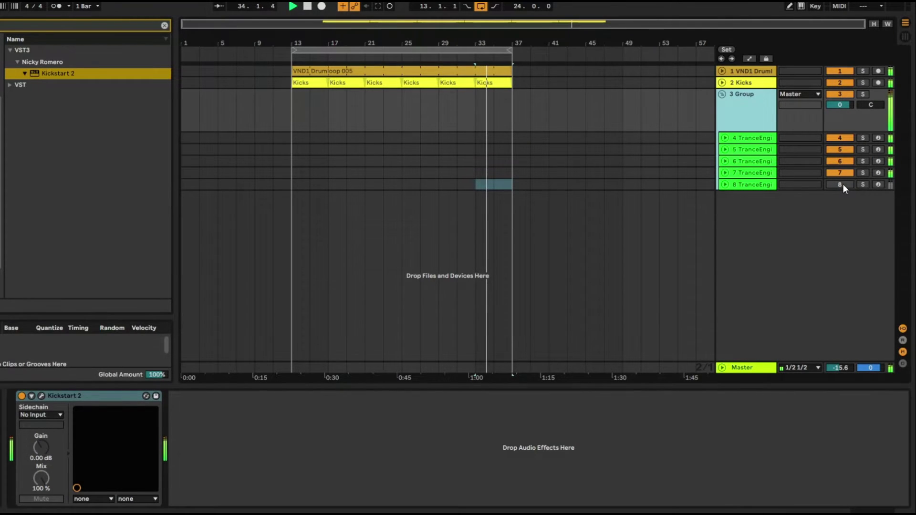
click(838, 173)
click(841, 184)
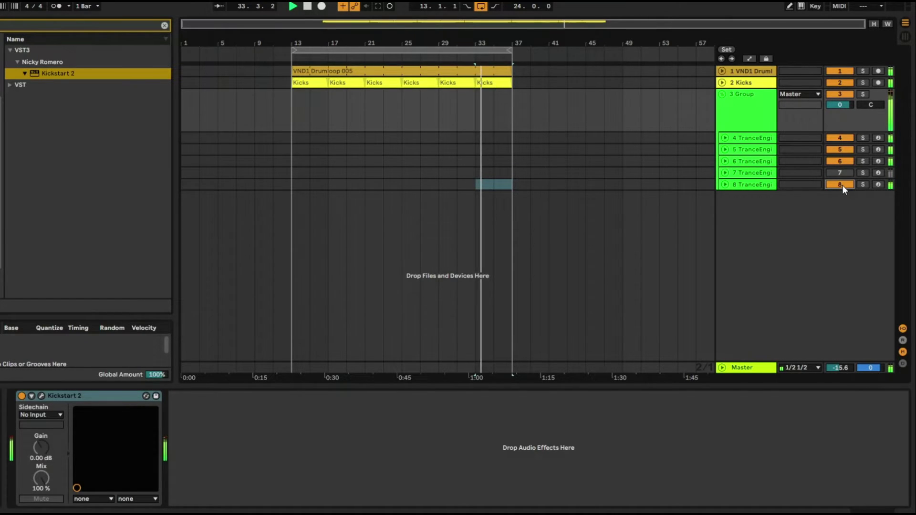
click(842, 185)
click(842, 173)
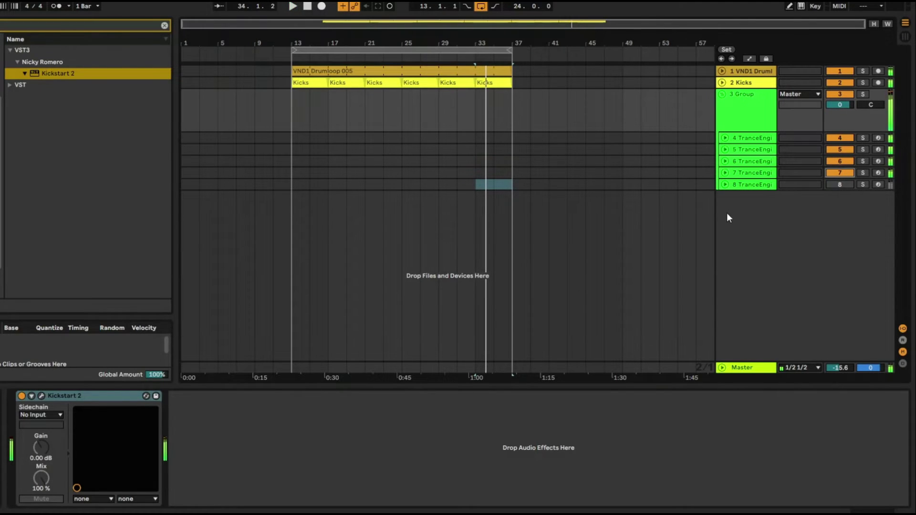
Insert a new audio track with input from 3-Group and arm it for recording
right_click(737, 250)
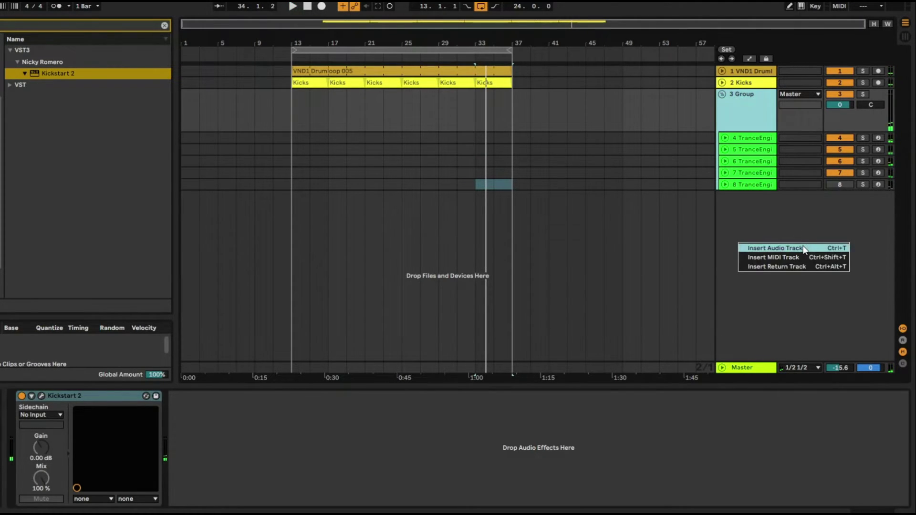
click(840, 247)
click(850, 179)
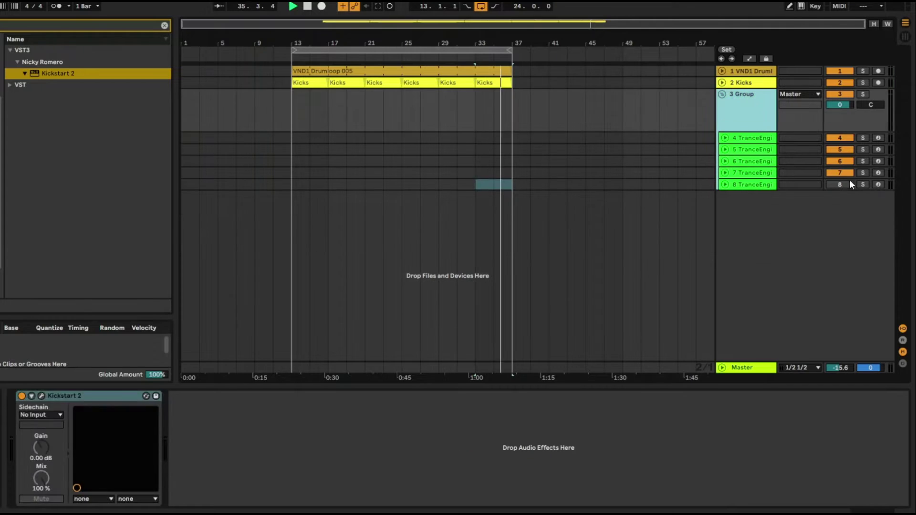
click(796, 200)
key(Escape)
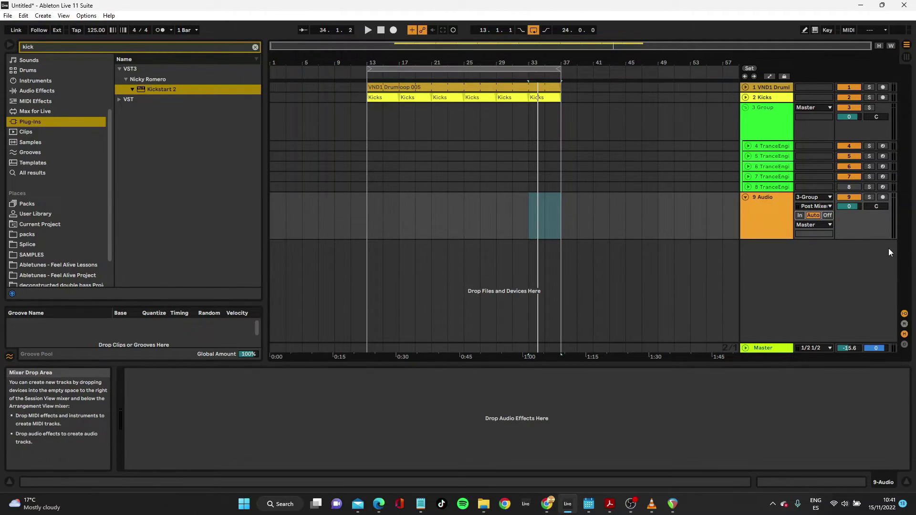
click(882, 197)
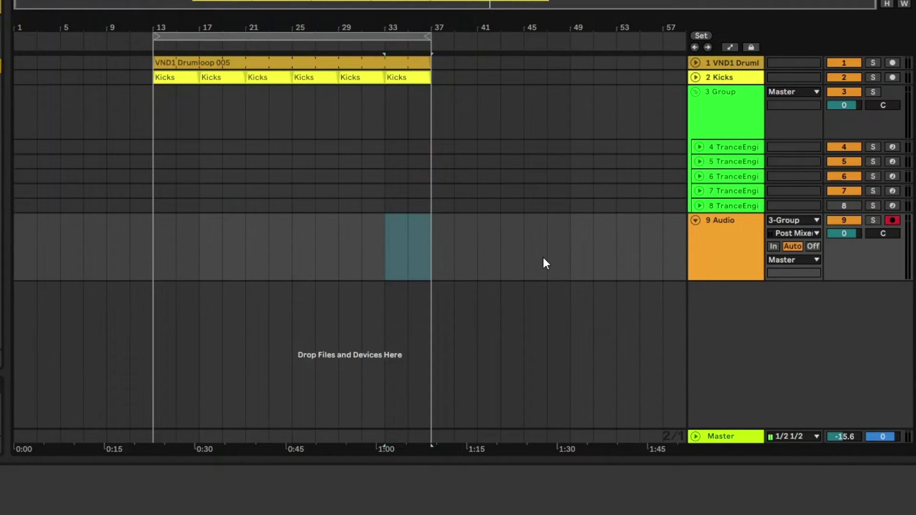
Record the Group onto track 9, solo it, and lower the clip's gain to -3.10 dB
key(F9)
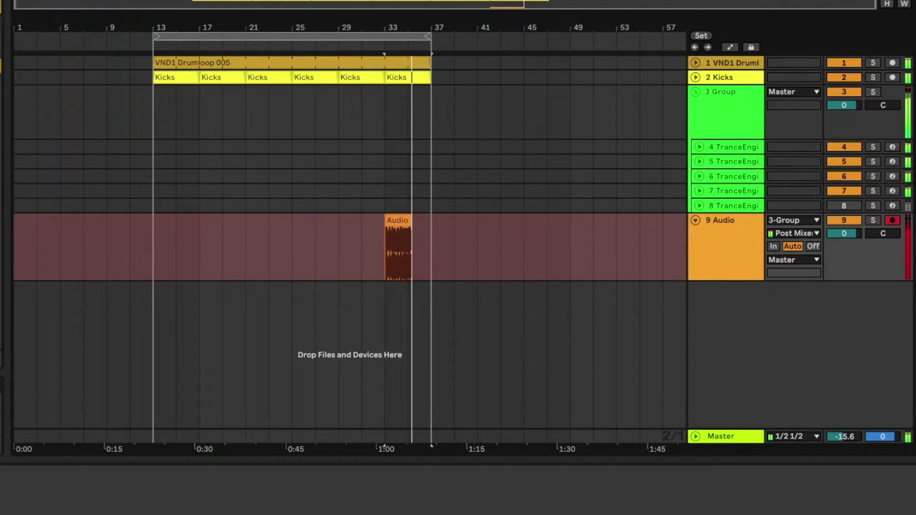
click(849, 221)
click(870, 220)
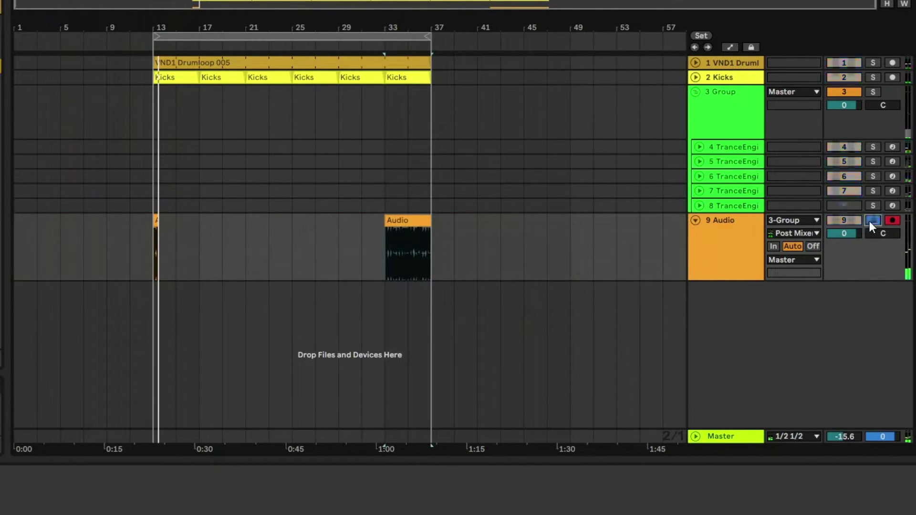
click(398, 221)
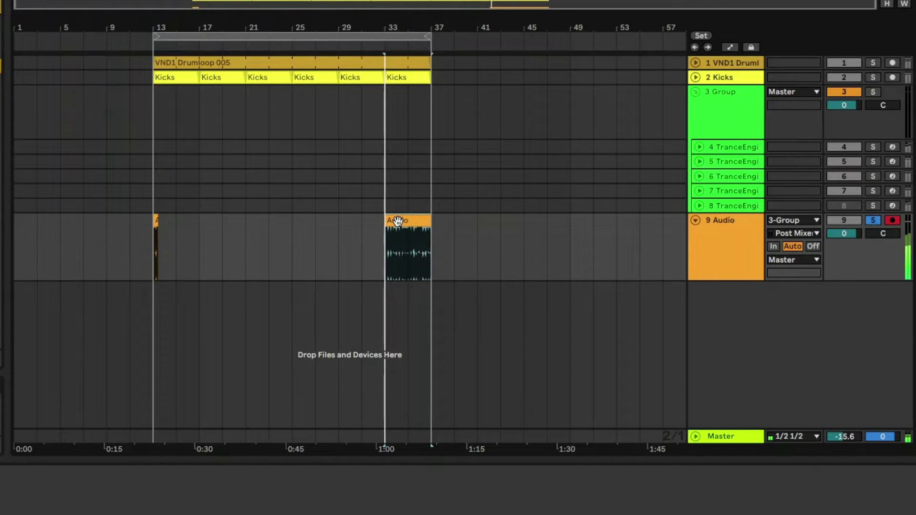
double_click(398, 221)
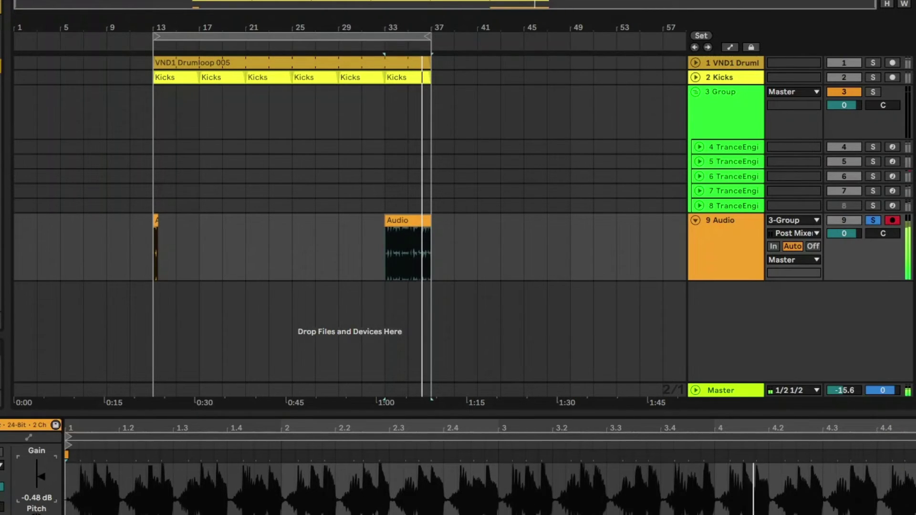
drag(41, 476, 41, 479)
key(space)
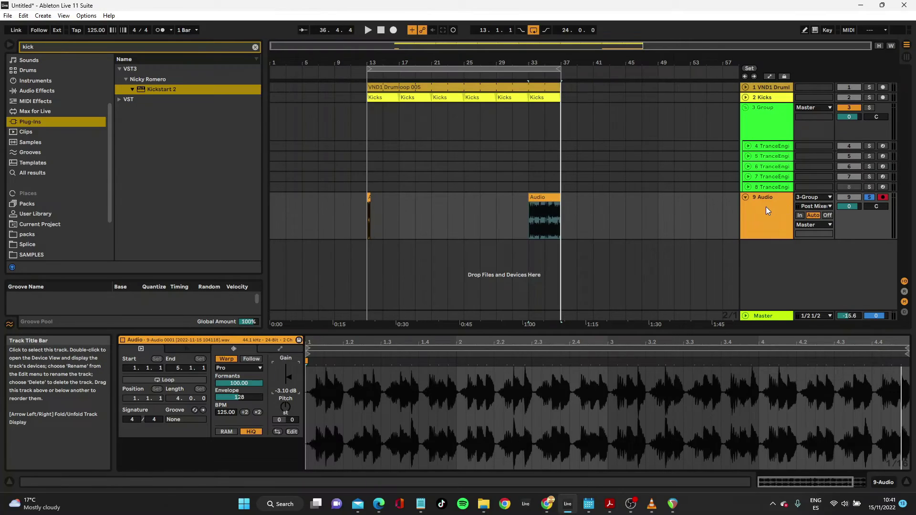
Switch track 9's input to 4-TranceEngine and unsolo the track
click(726, 234)
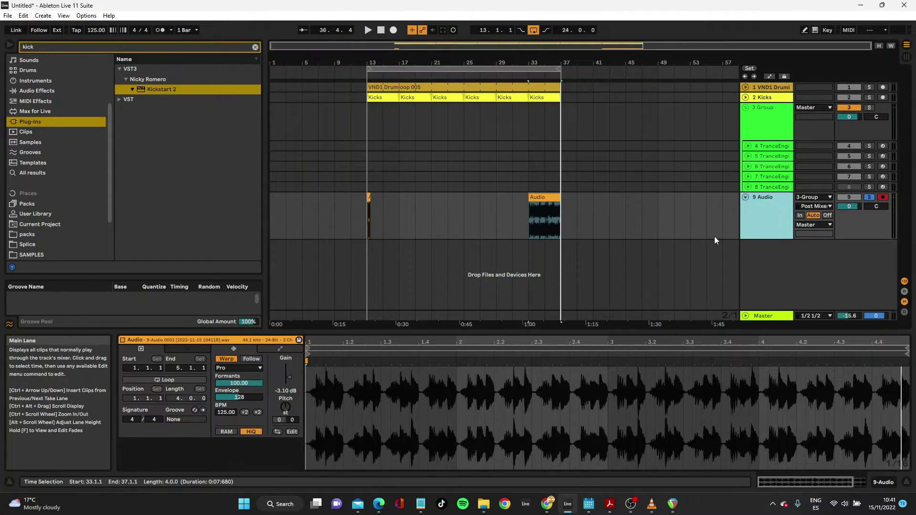
click(783, 146)
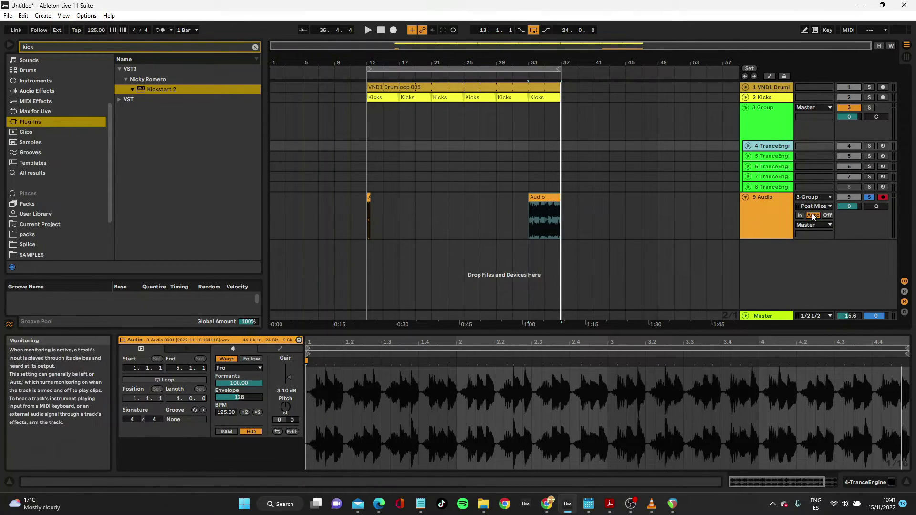
click(808, 199)
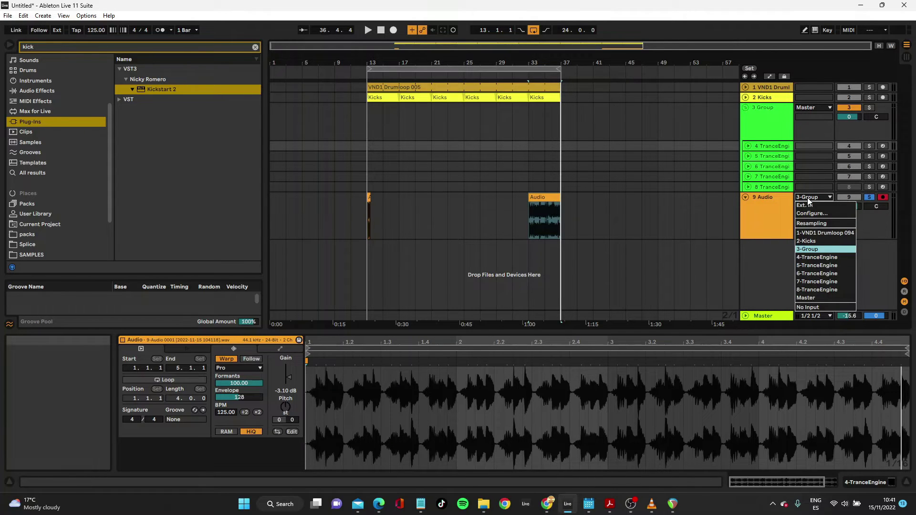
key(Escape)
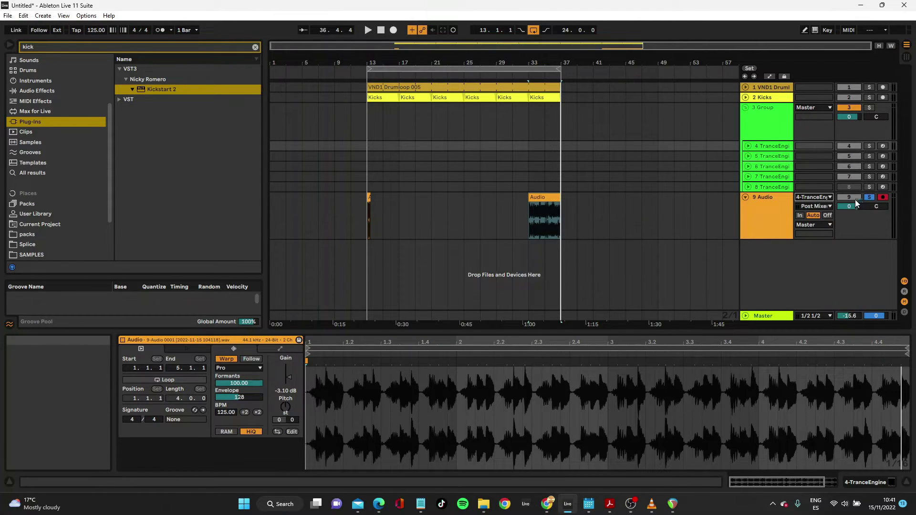
click(856, 204)
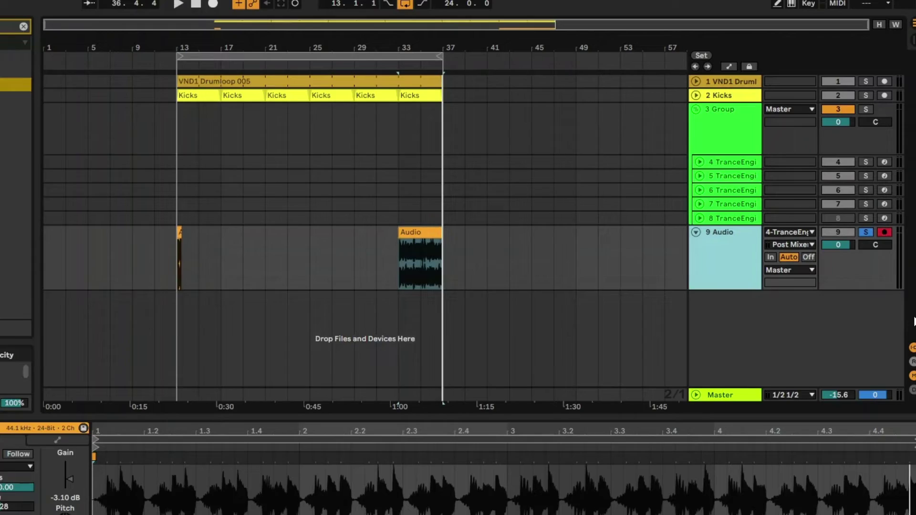
click(866, 233)
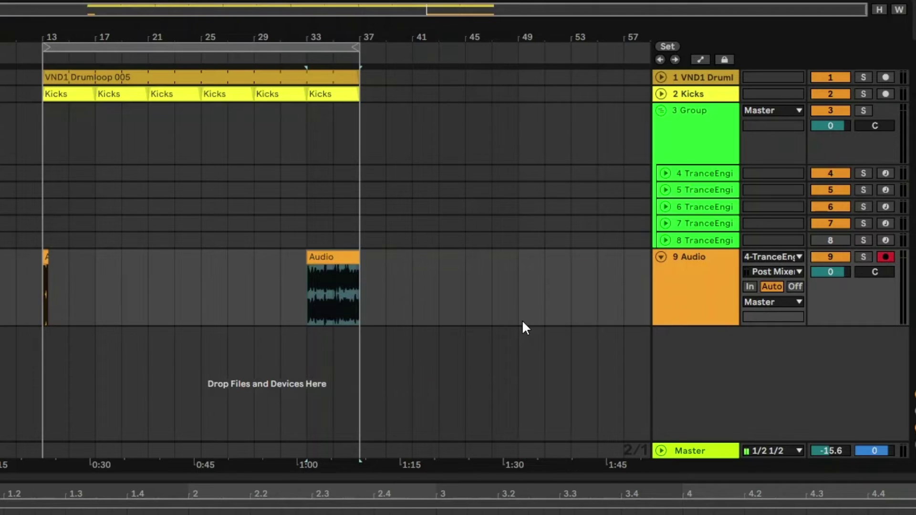
Record TranceEngine track 4 onto track 9 as Audio 2 and play it back soloed
key(F9)
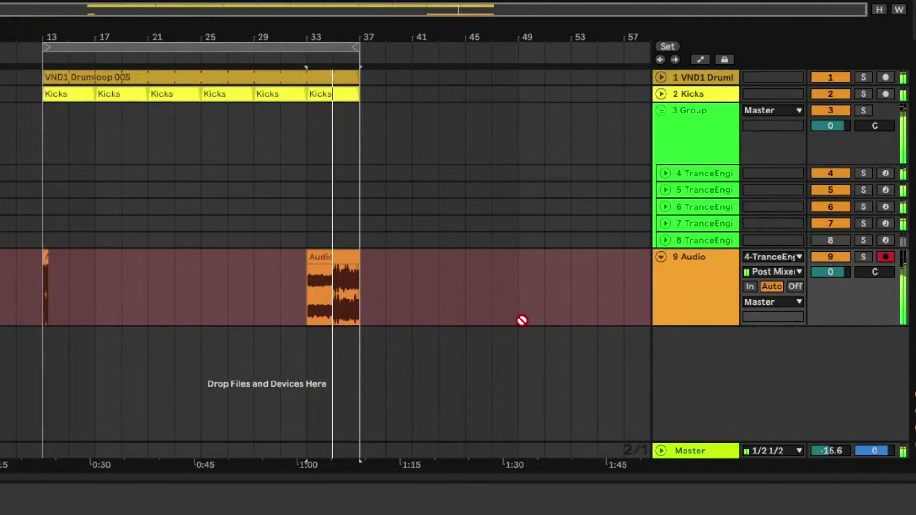
click(864, 257)
click(323, 258)
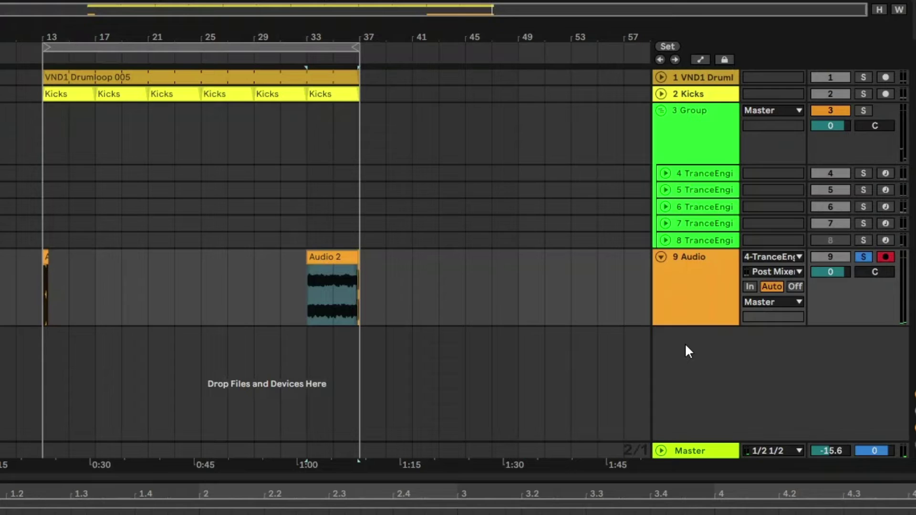
key(space)
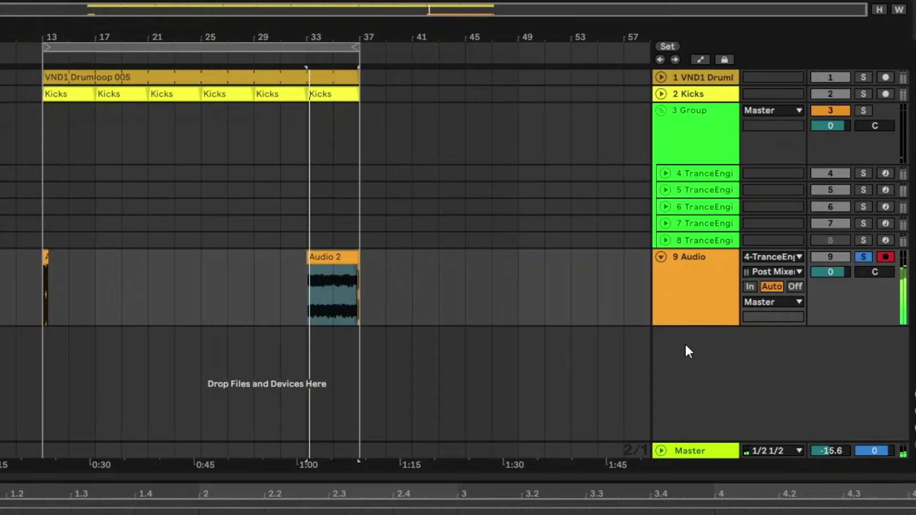
click(689, 307)
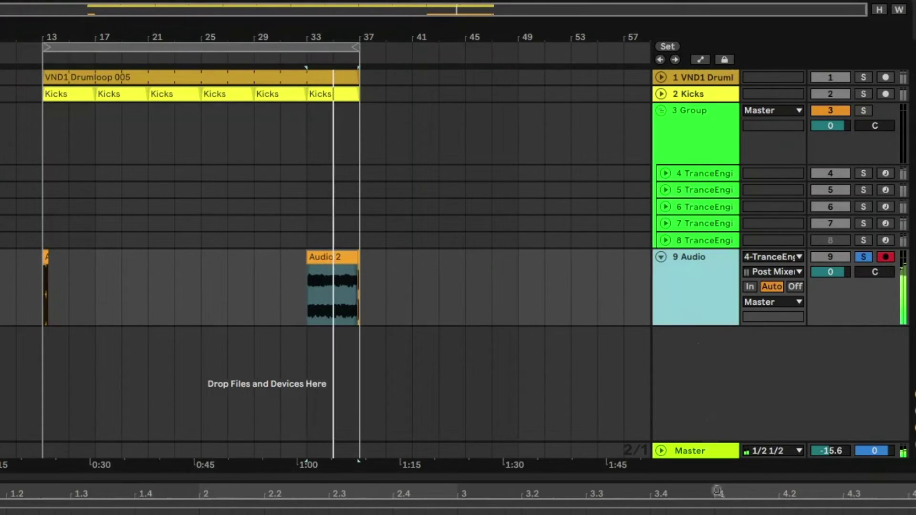
Duplicate the 9 Audio track four times and delete the copied clips from the new tracks
right_click(709, 293)
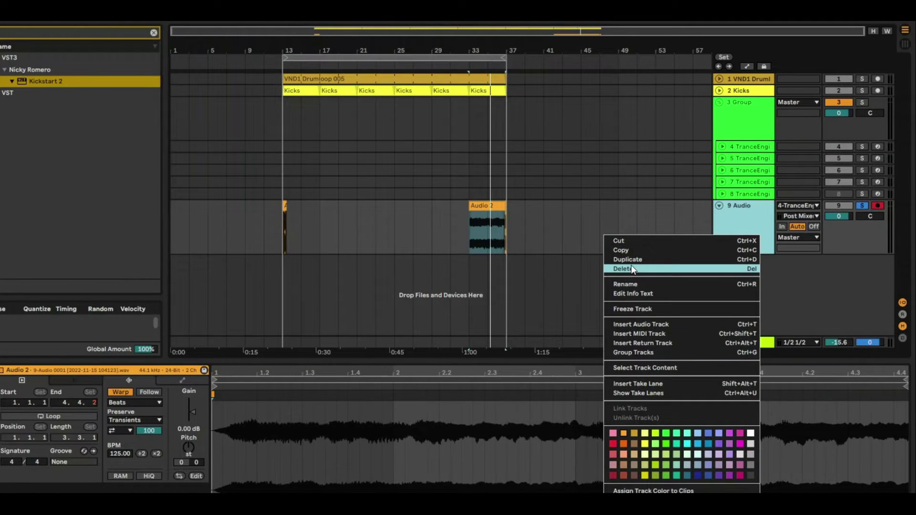
click(628, 259)
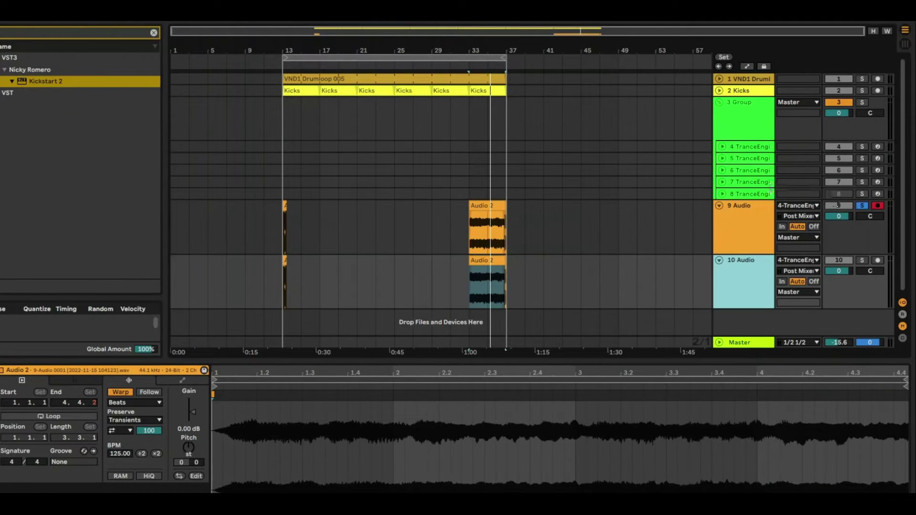
right_click(752, 262)
click(726, 283)
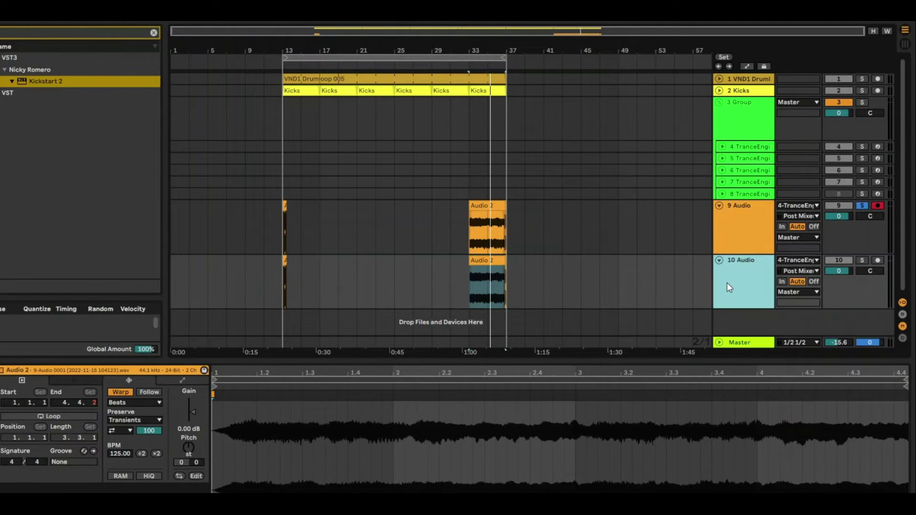
right_click(725, 309)
click(747, 44)
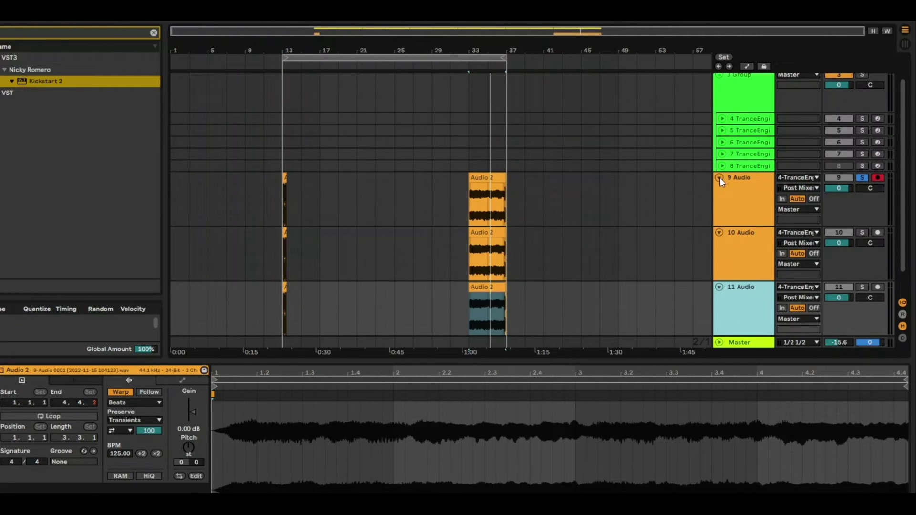
alt+click(720, 178)
right_click(742, 230)
click(780, 252)
right_click(731, 237)
click(784, 260)
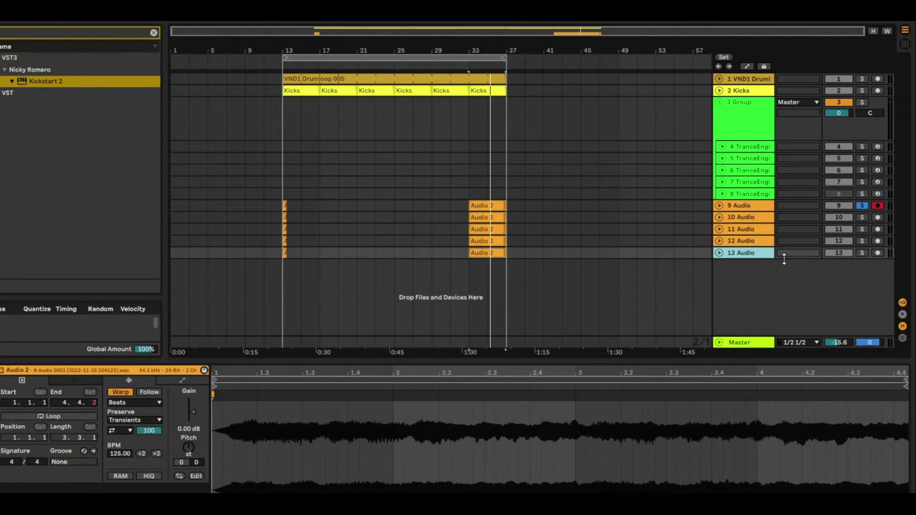
drag(261, 201, 536, 251)
key(Delete)
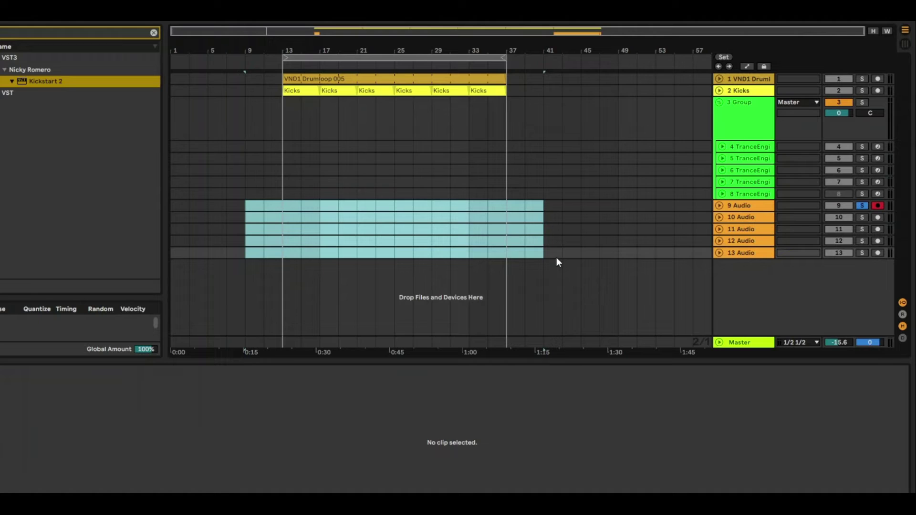
Route track 10 Audio's input from 5-TranceEngine
click(720, 205)
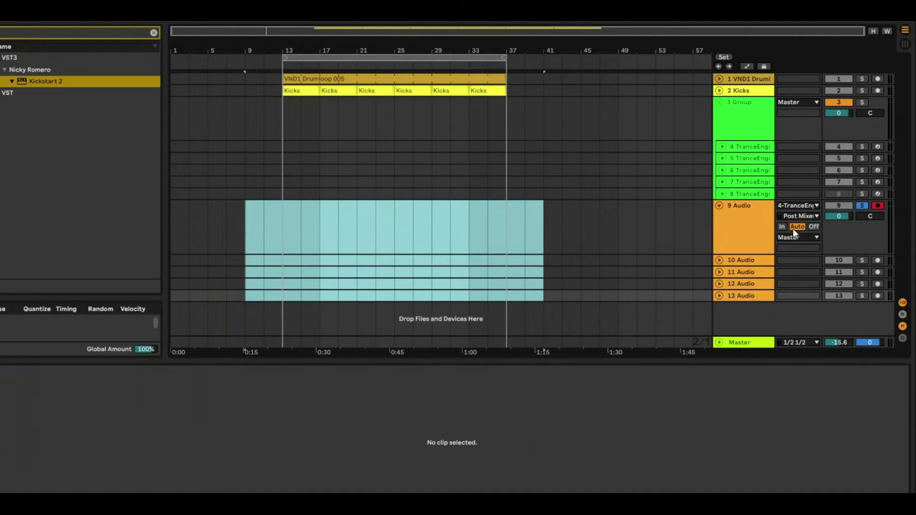
click(720, 260)
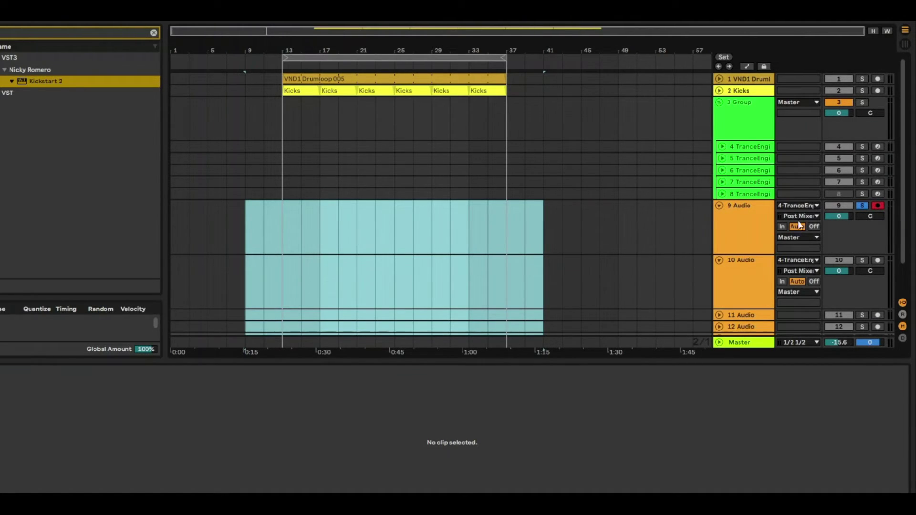
click(800, 271)
click(801, 271)
click(794, 261)
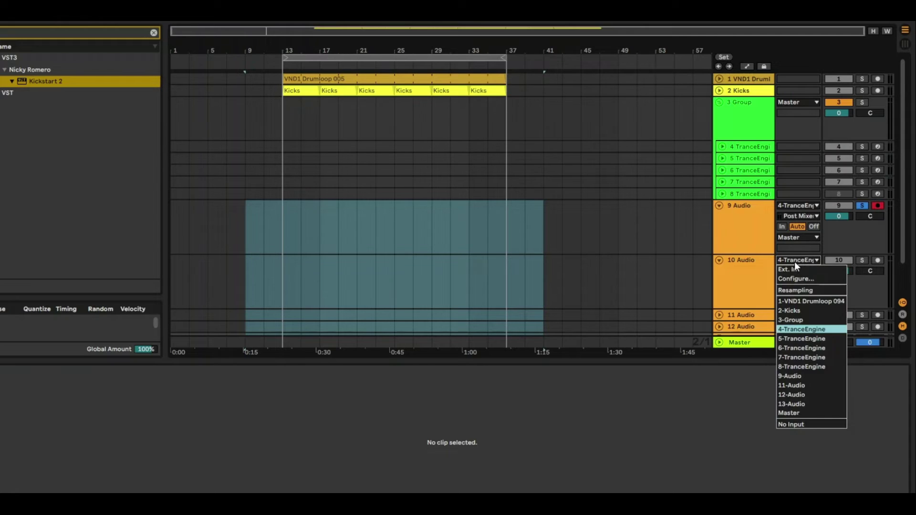
click(797, 339)
scroll(735, 294, down, 2)
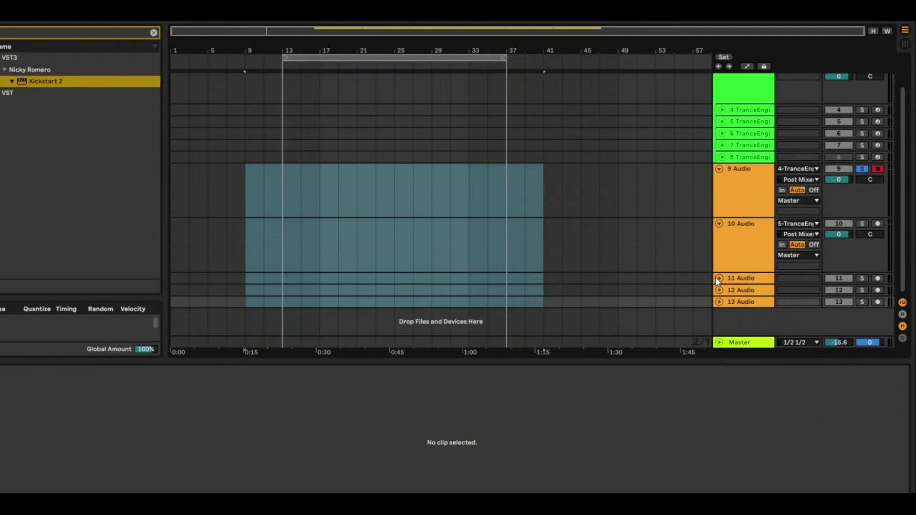
Route tracks 11, 12 and 13 from 6-, 7- and 8-TranceEngine respectively
click(719, 279)
click(794, 279)
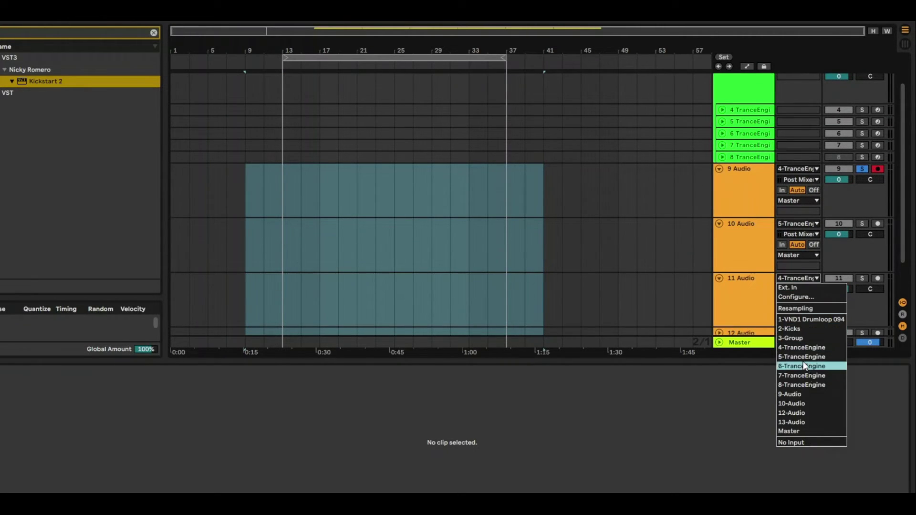
click(802, 362)
scroll(731, 308, down, 2)
click(720, 290)
click(798, 290)
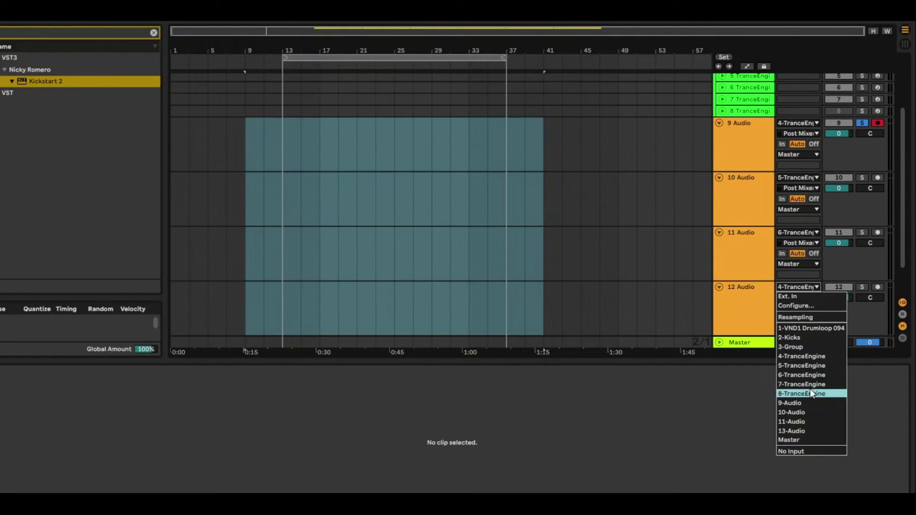
click(800, 382)
click(746, 133)
scroll(745, 130, down, 3)
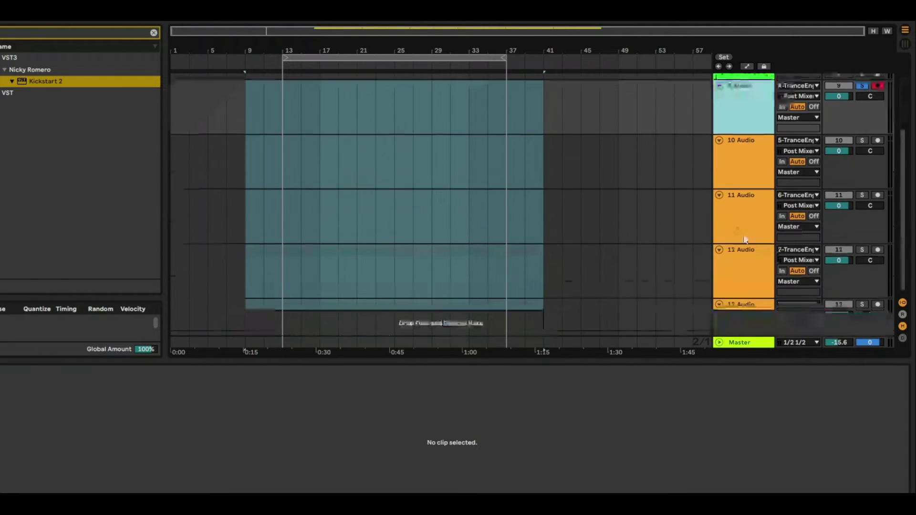
click(798, 292)
click(811, 400)
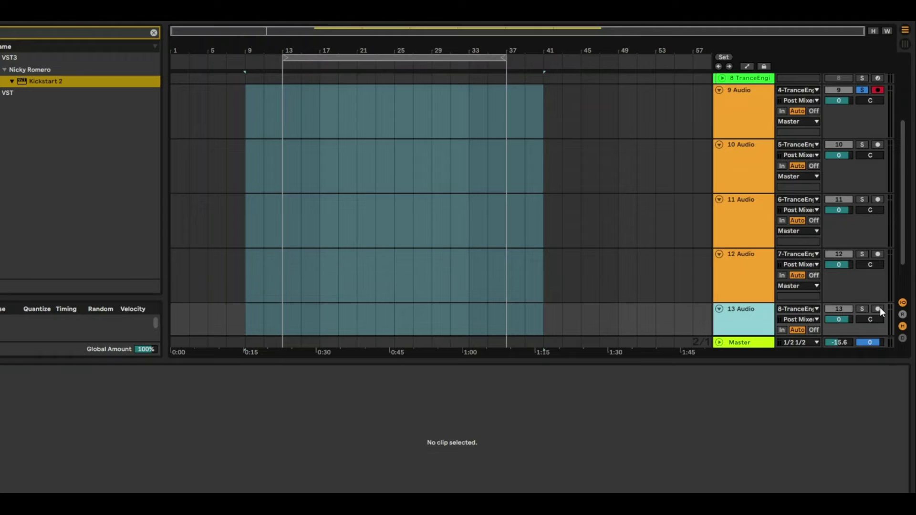
Arm audio tracks 9–13 for recording and select the bar 13–37 loop range
click(878, 309)
click(878, 200)
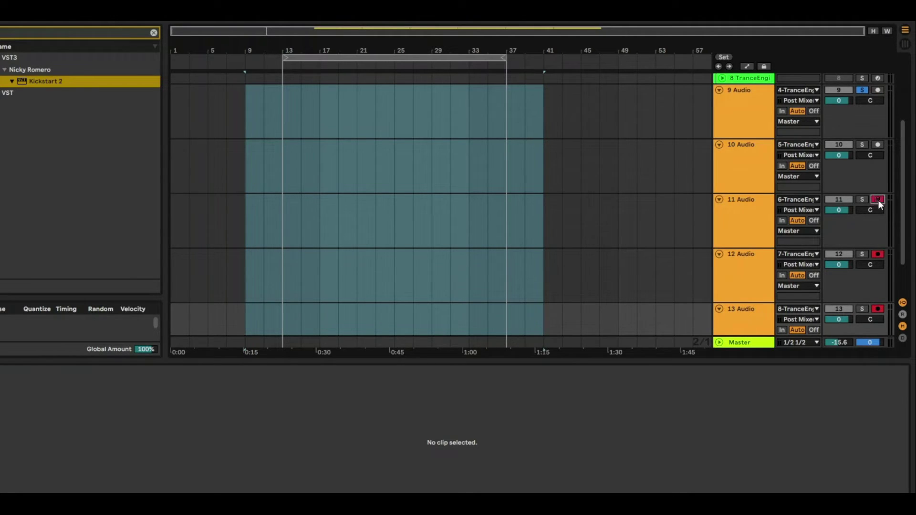
click(877, 144)
click(878, 89)
scroll(711, 199, up, 5)
click(334, 57)
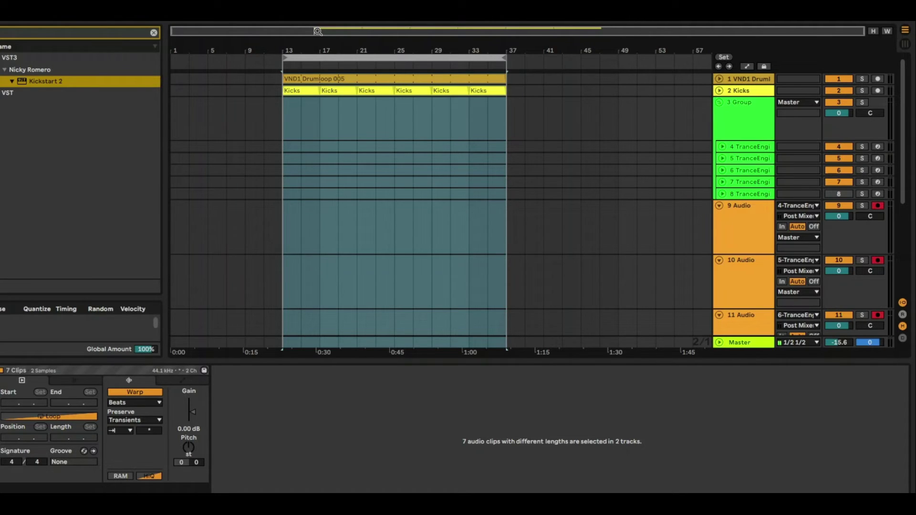
Record each TranceEngine part onto tracks 9–13 from bar 13, then audition track 9 soloed
key(F9)
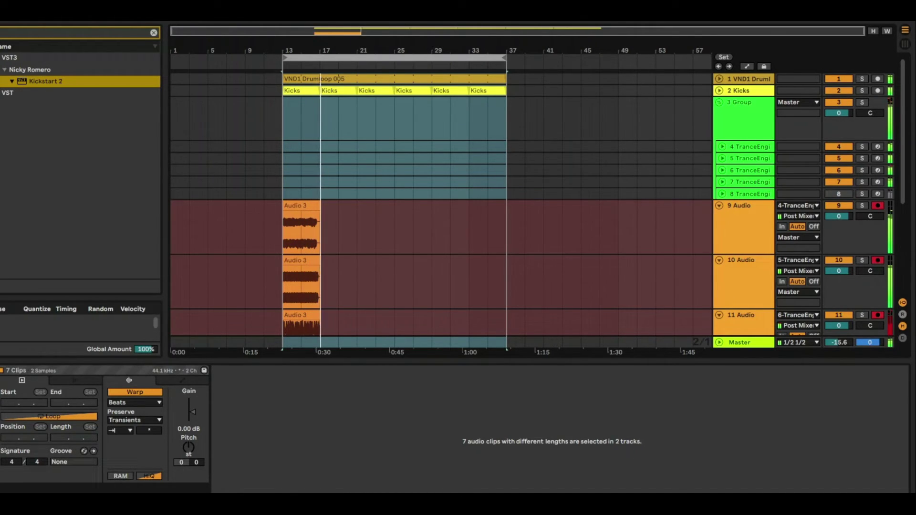
key(space)
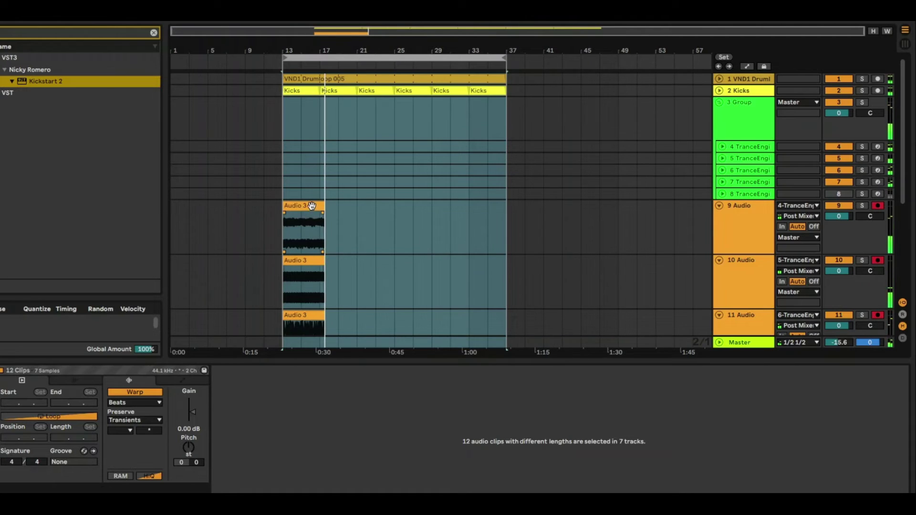
click(862, 205)
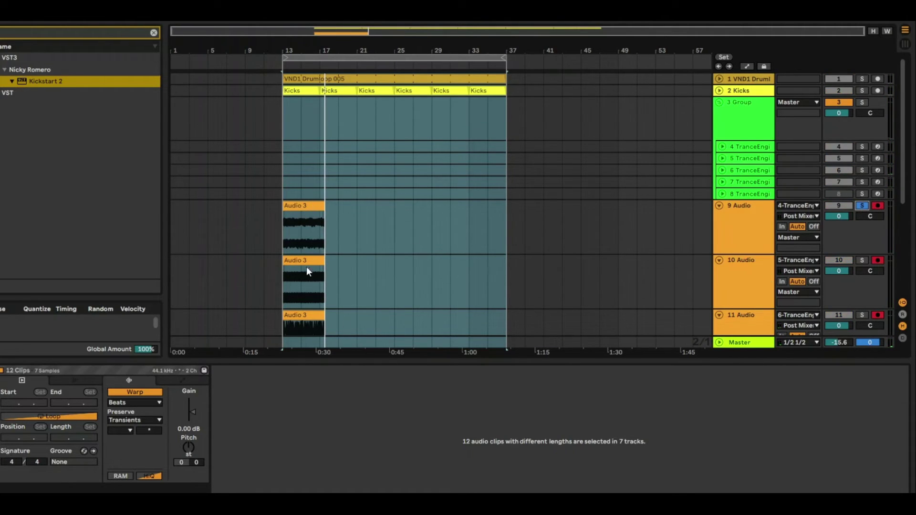
click(302, 216)
key(space)
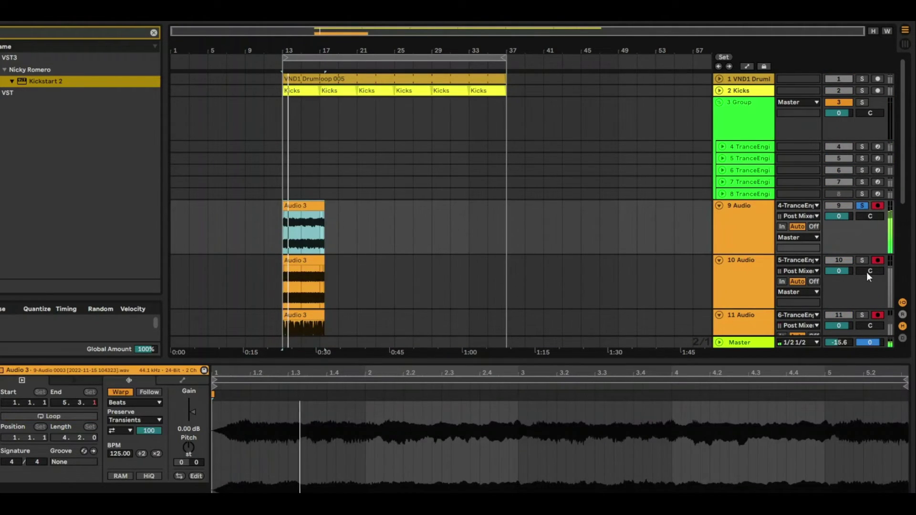
Audition the new clips on tracks 10, 11 and 12 by soloing each in turn
click(863, 260)
scroll(829, 261, down, 3)
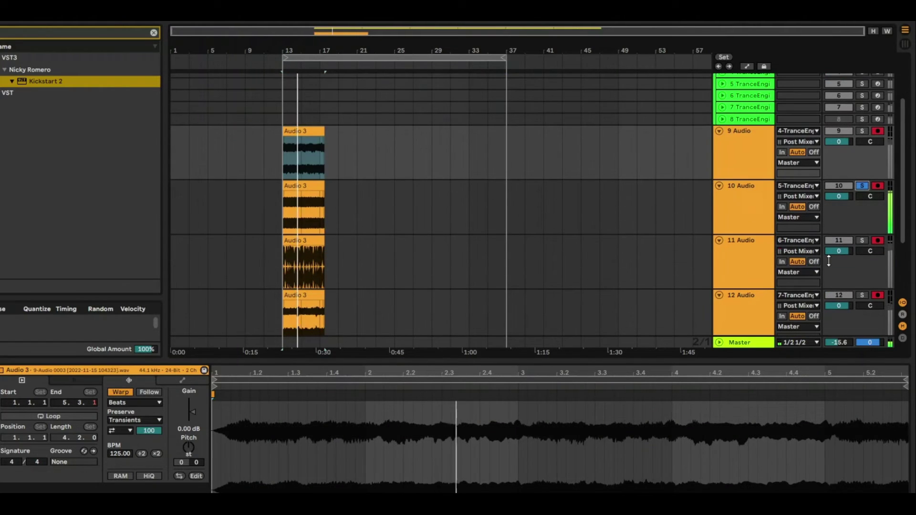
click(857, 240)
scroll(779, 260, down, 3)
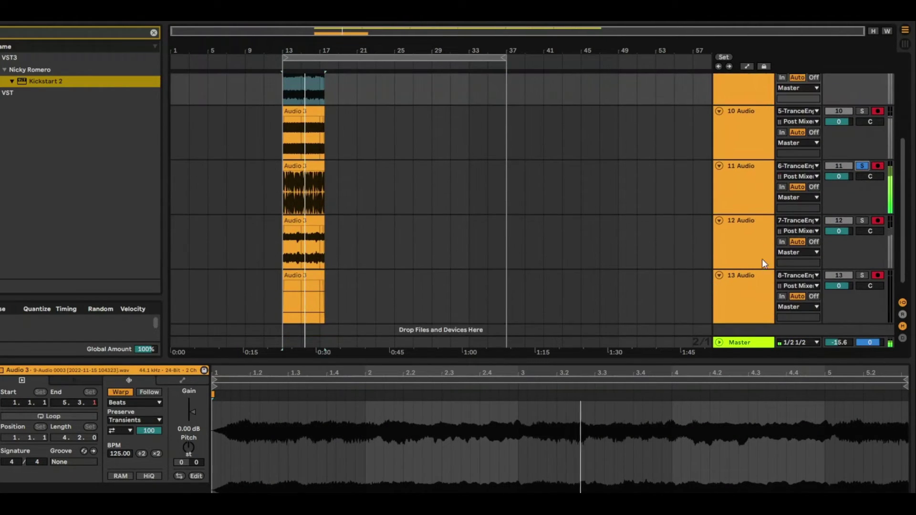
click(863, 220)
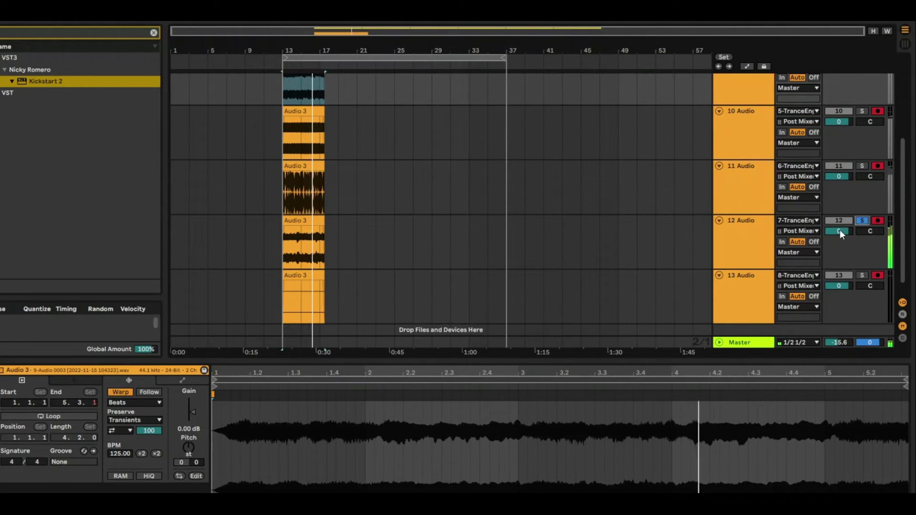
click(863, 220)
Play from bar 13 with track 12 Audio deactivated
scroll(300, 258, up, 5)
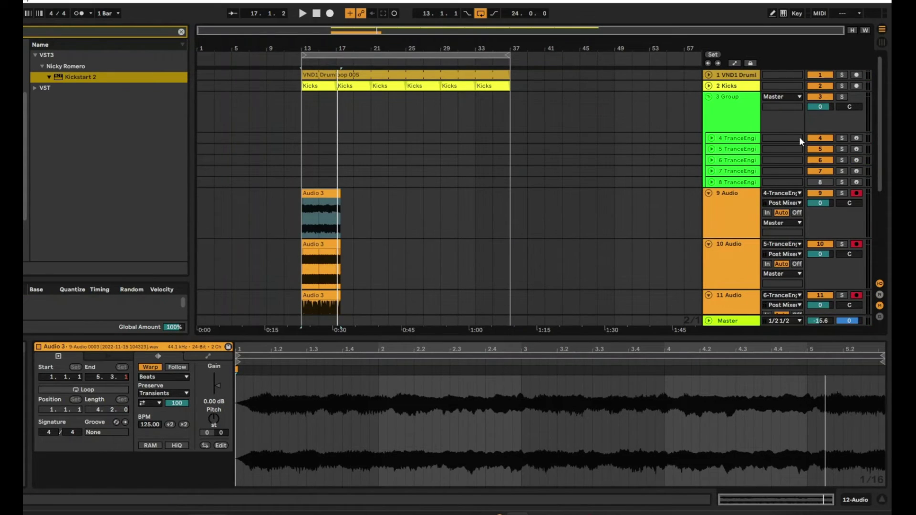
scroll(660, 164, down, 3)
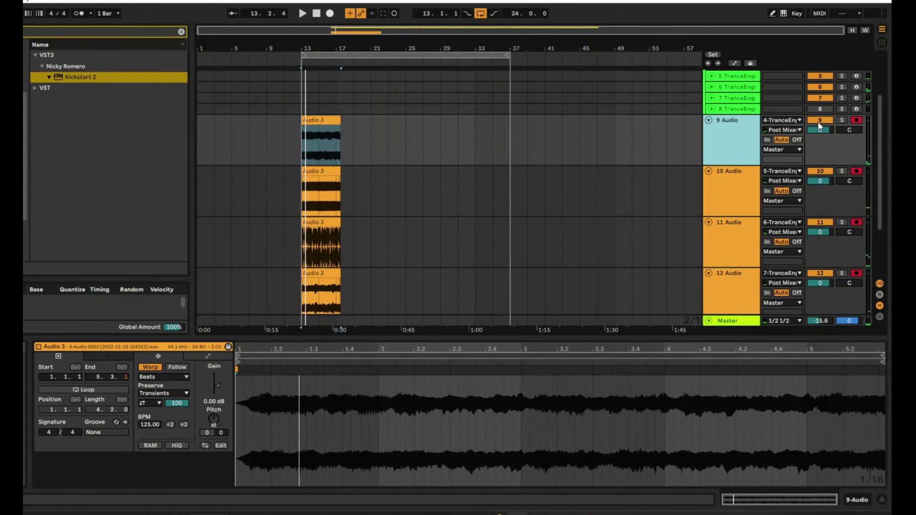
click(818, 121)
key(space)
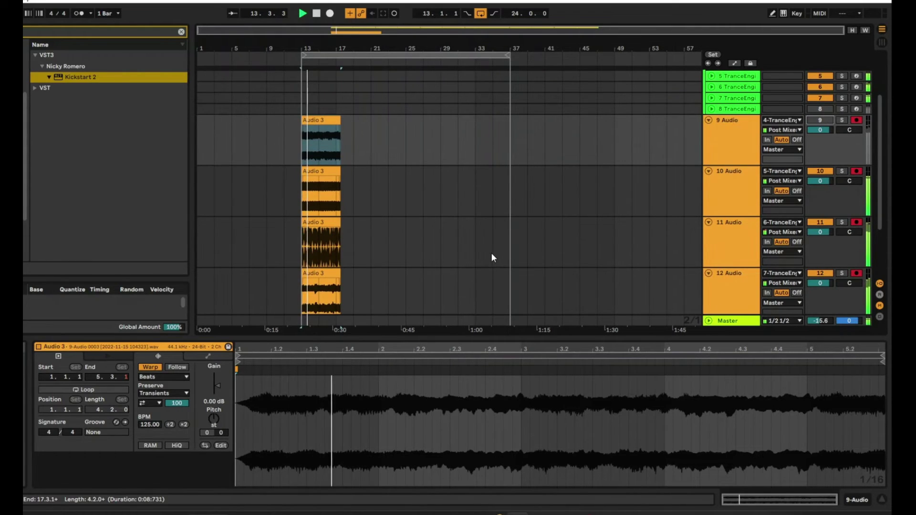
scroll(492, 253, down, 2)
click(822, 204)
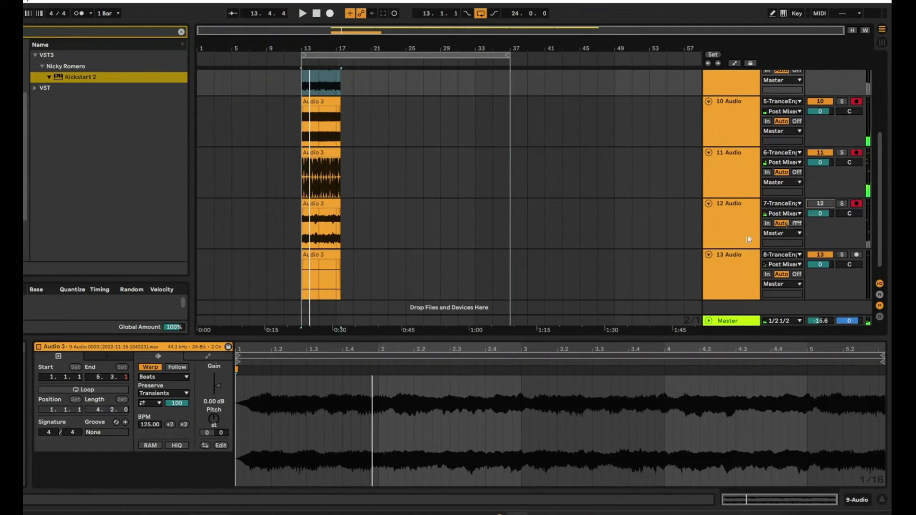
key(space)
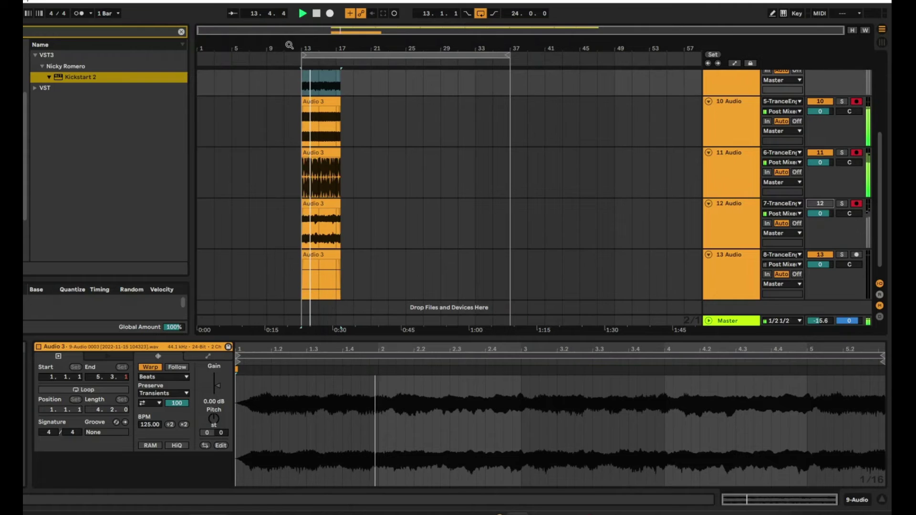
Paste a copy of track 10's Audio 3 clip at bar 9 and play it
key(plus)
click(370, 114)
key(space)
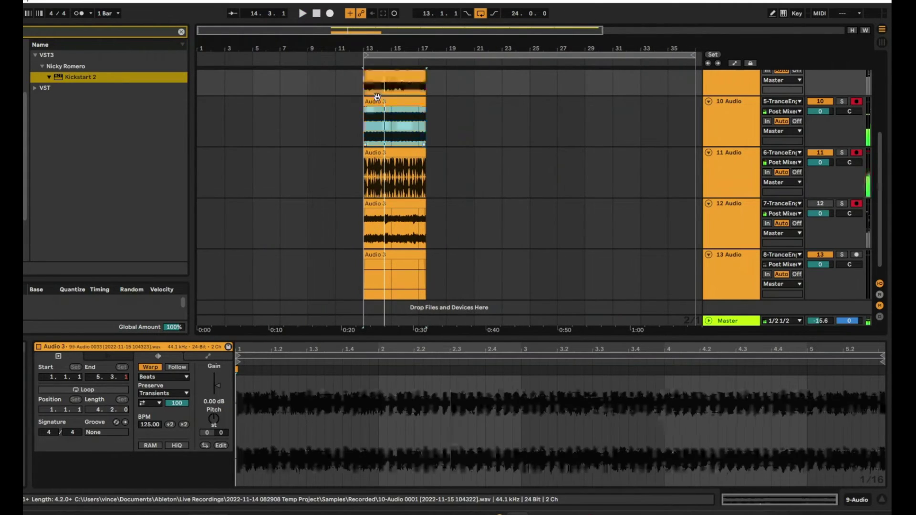
click(300, 121)
key(ctrl+v)
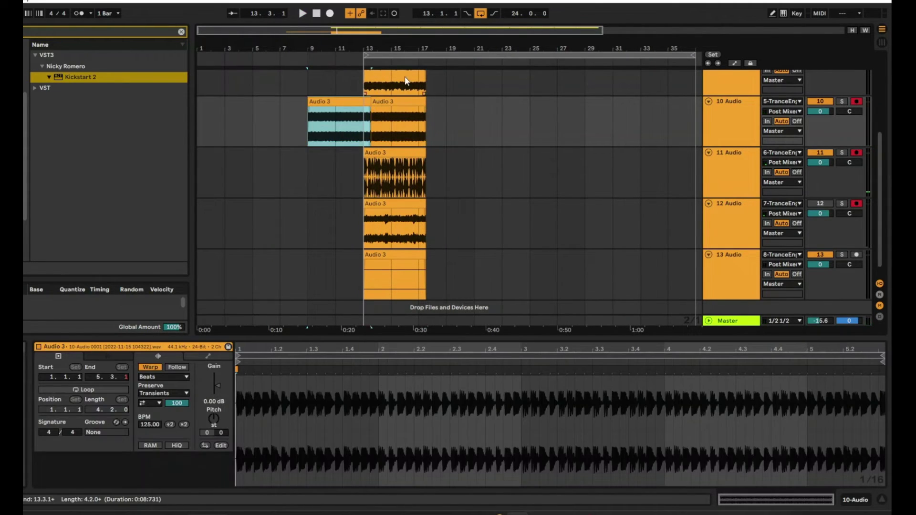
drag(421, 104, 369, 121)
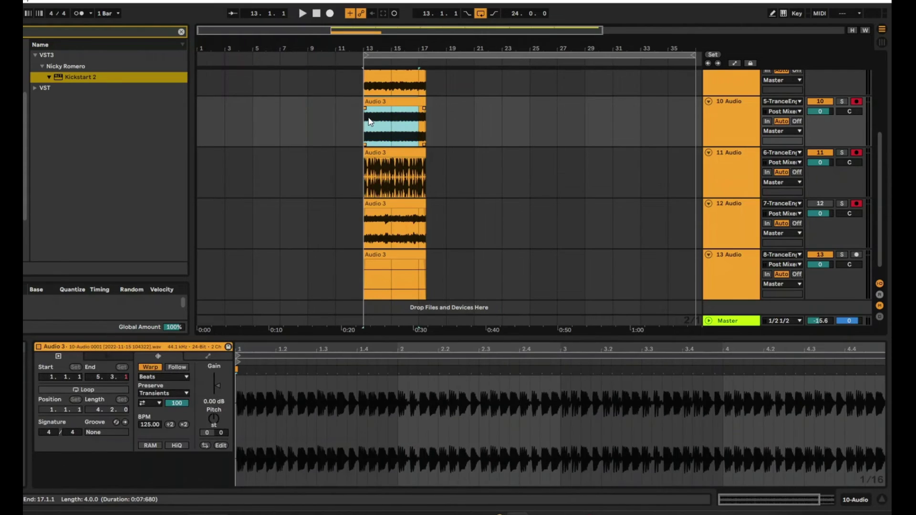
click(312, 122)
key(ctrl+v)
scroll(426, 112, up, 5)
key(space)
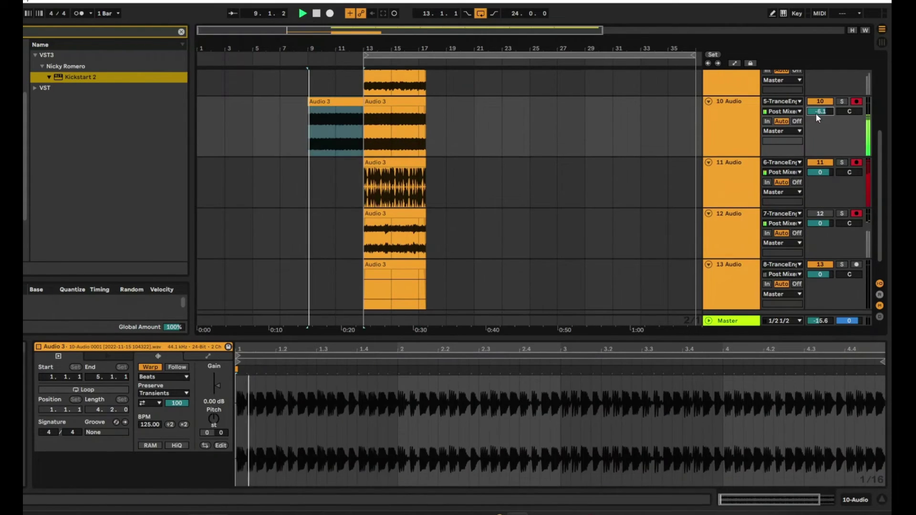
Audition the VND1 Drumloop 005 clip from bars 11–13
scroll(426, 112, up, 5)
click(343, 82)
key(space)
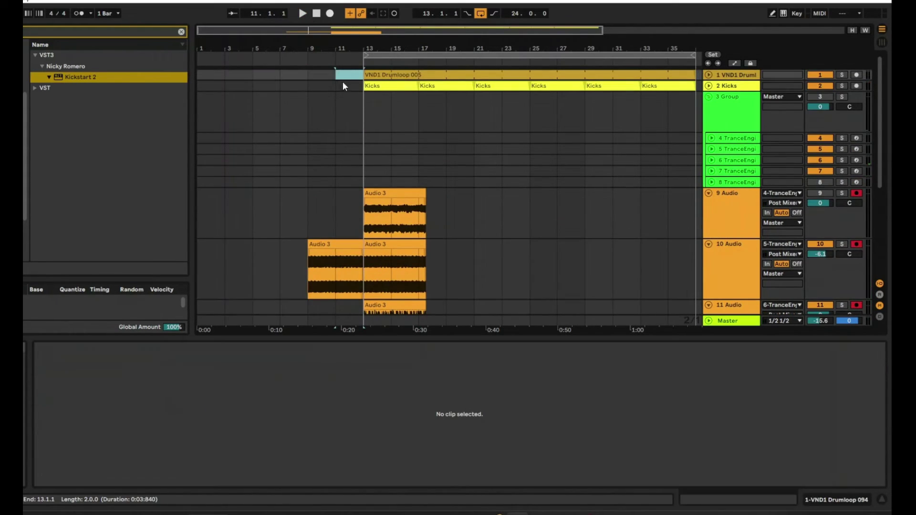
click(318, 75)
key(space)
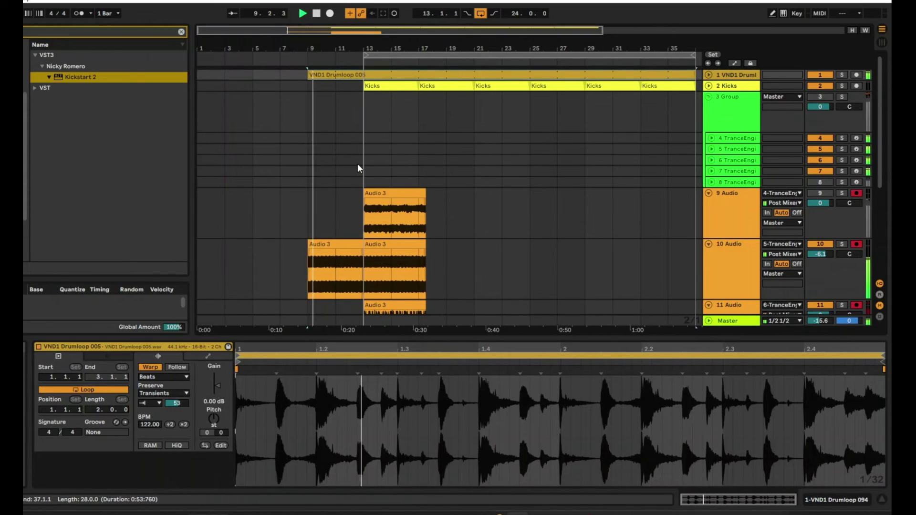
scroll(356, 164, down, 5)
scroll(387, 82, up, 2)
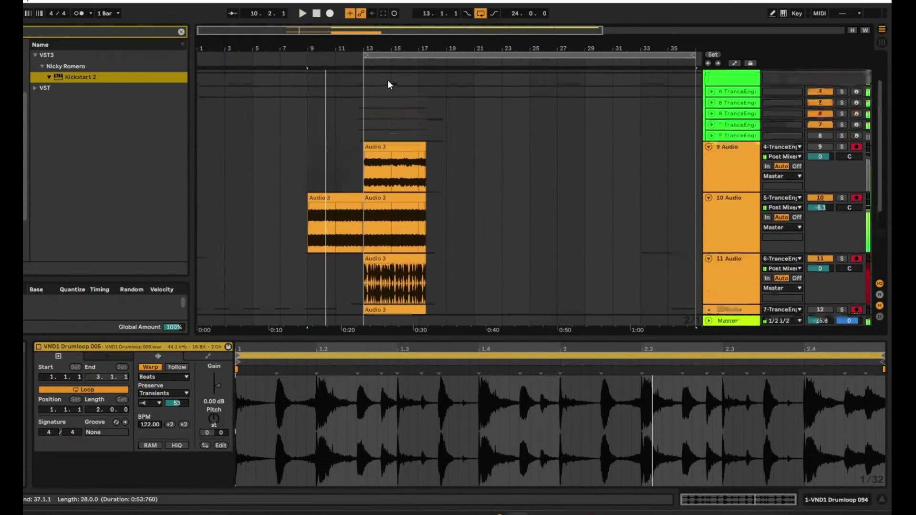
scroll(461, 131, down, 3)
scroll(459, 130, up, 3)
Select bars 21–23 on track 9 and fold tracks 9, 10 and 11 to single rows
click(477, 141)
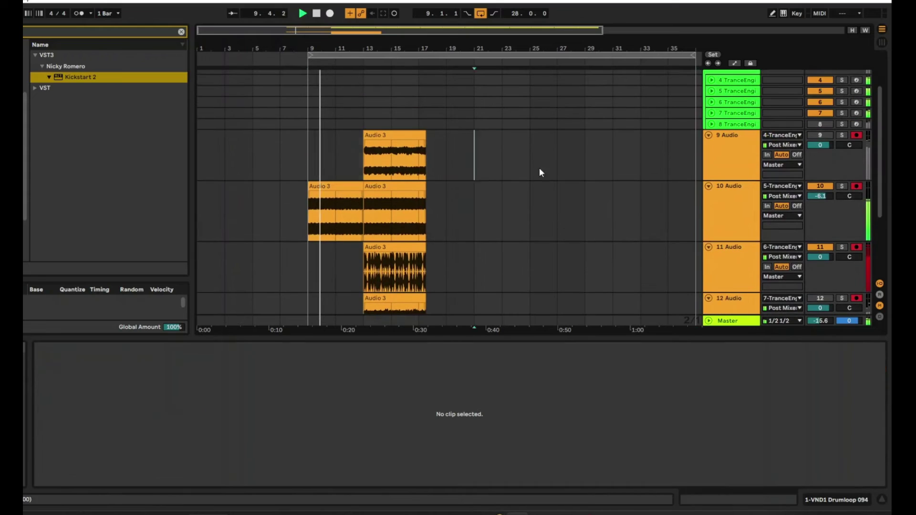
key(shift+Right)
click(709, 136)
click(709, 146)
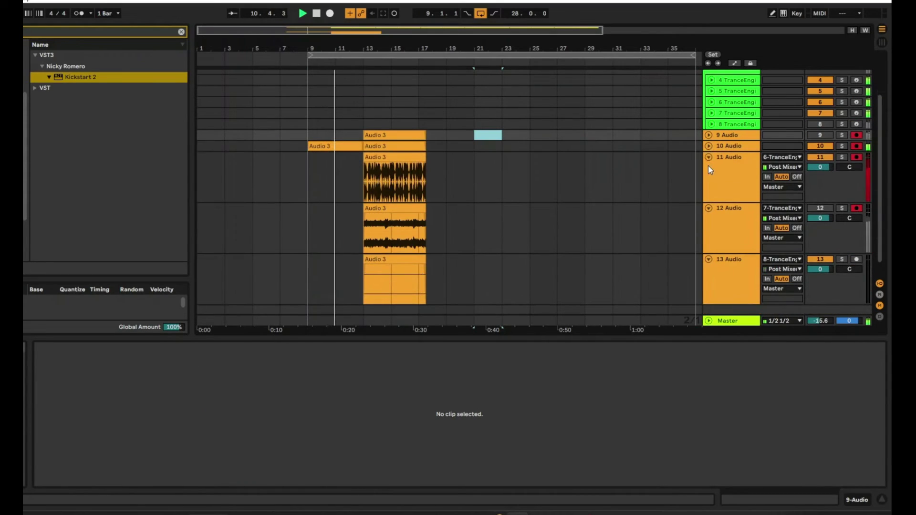
click(709, 157)
Place VND1 Uplifter 30 on a new track ending at bar 13
scroll(501, 162, up, 3)
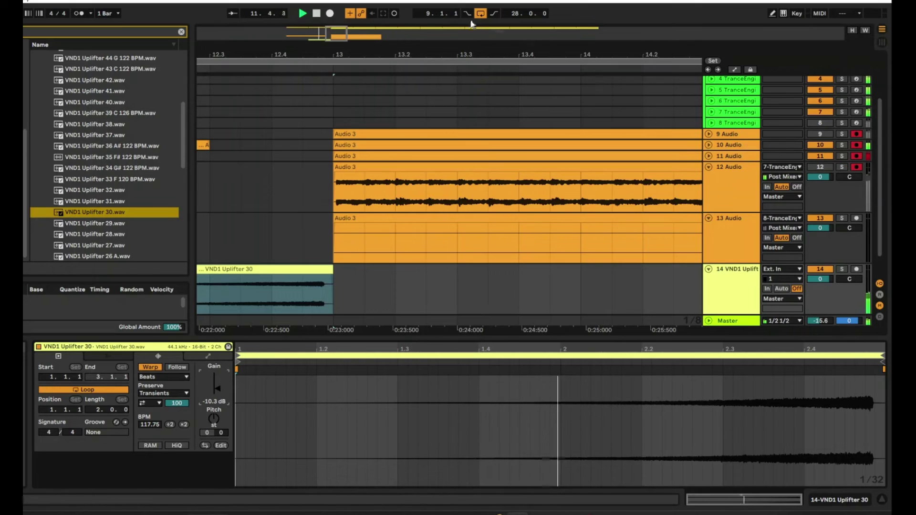
drag(468, 46, 465, 29)
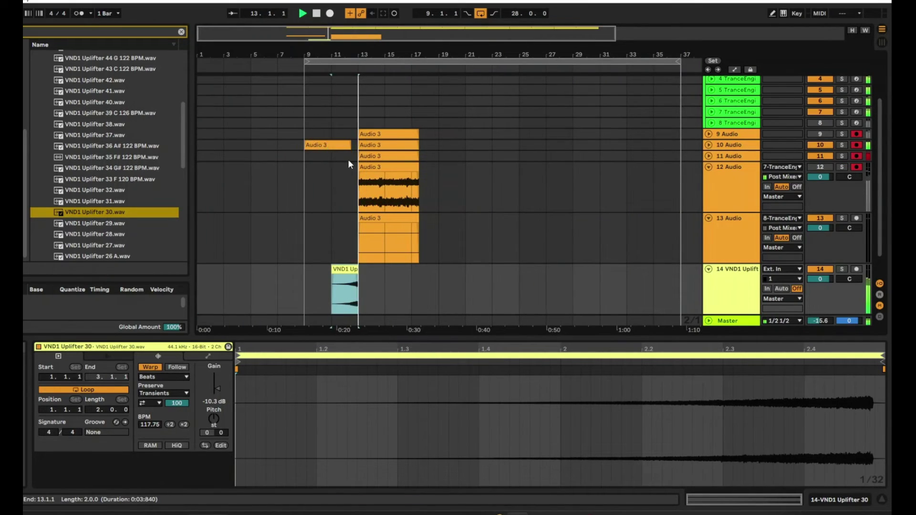
scroll(390, 271, up, 3)
drag(819, 192, 820, 189)
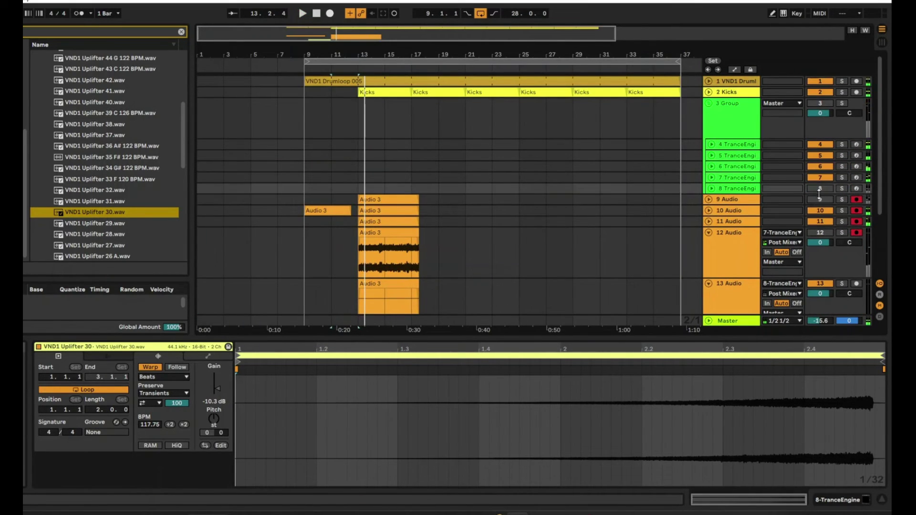
click(339, 75)
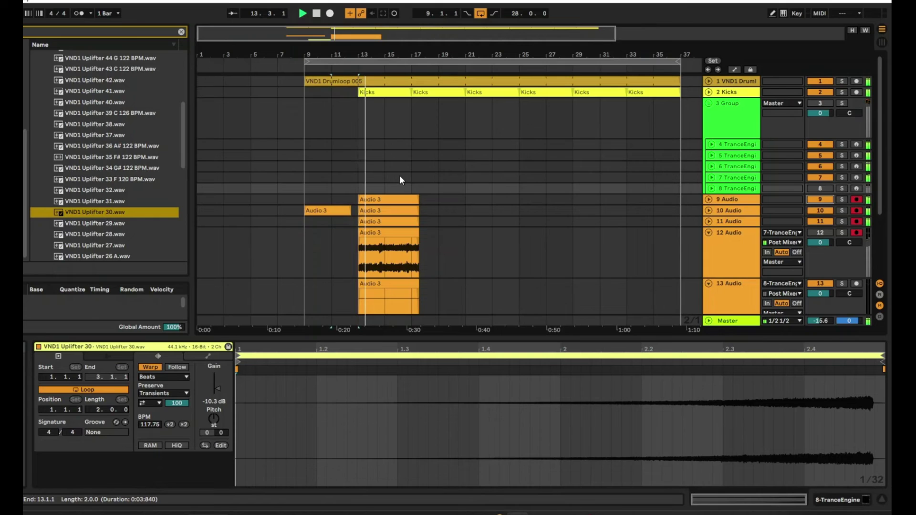
Duplicate track 12's Audio 3 clip so the copy spans bars 17 to about 21
scroll(400, 176, down, 4)
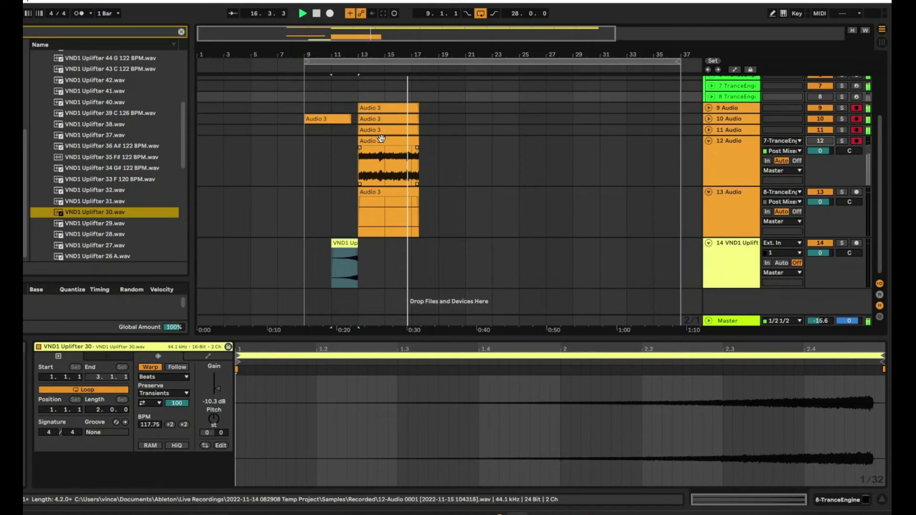
key(ctrl+d)
click(776, 133)
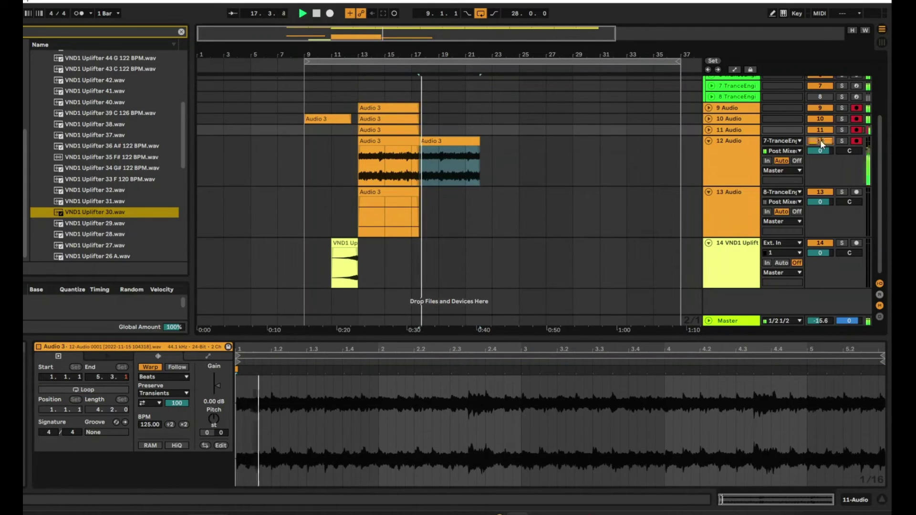
Delete the TranceEngine group and its tracks, leaving the first resampled audio track selected
key(space)
scroll(692, 159, up, 5)
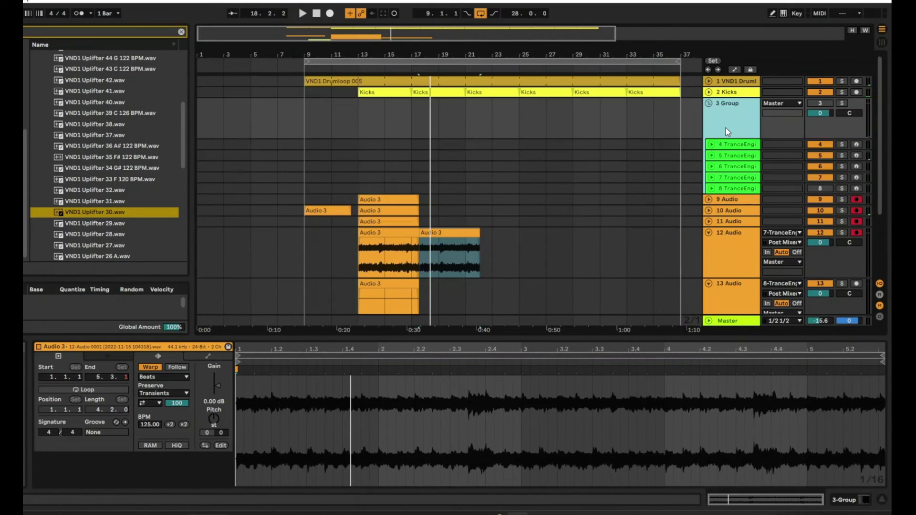
click(730, 103)
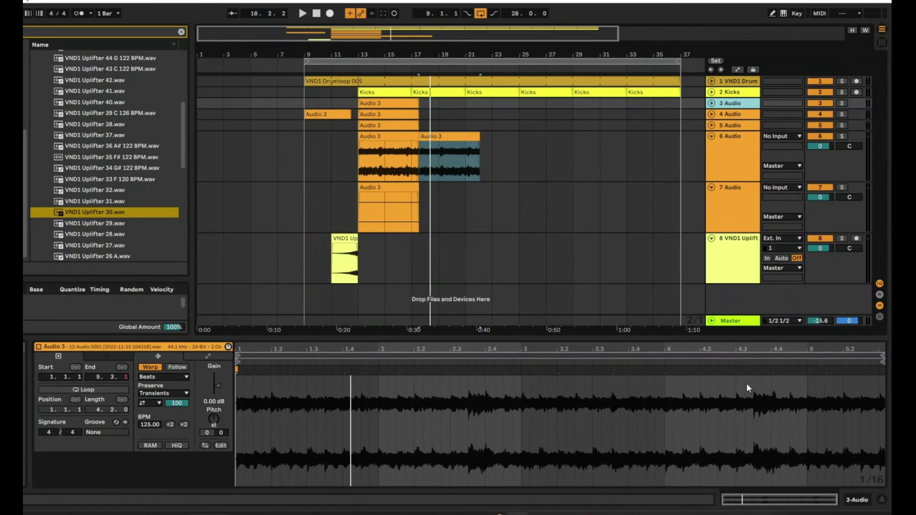
key(ctrl+z)
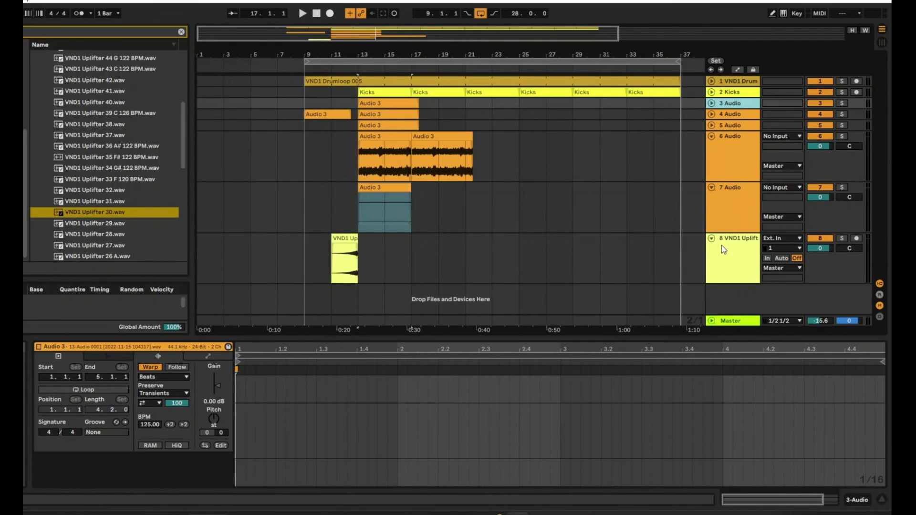
Group the resampled audio tracks and load Kickstart 2 onto the new group
key(ctrl+g)
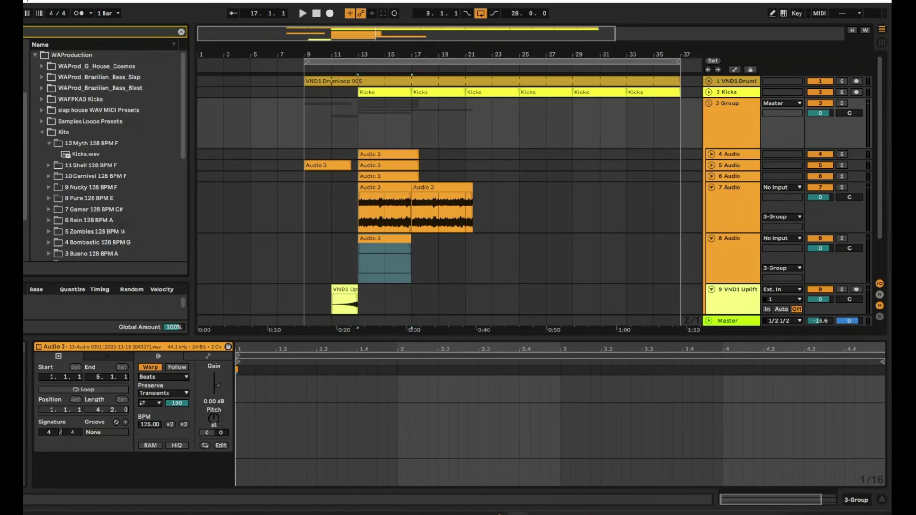
key(Return)
click(553, 154)
key(space)
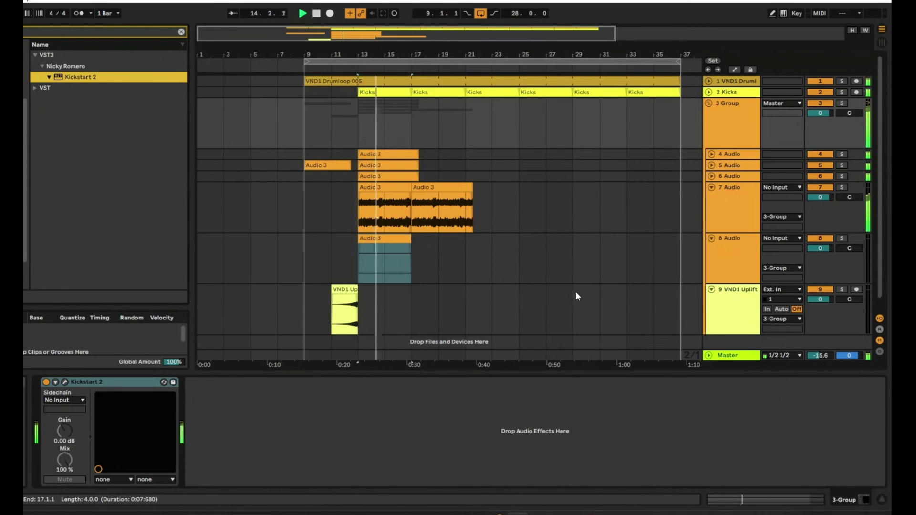
Check track 5 in solo, then copy the later Audio 3 clip onto it at bar 17
click(711, 165)
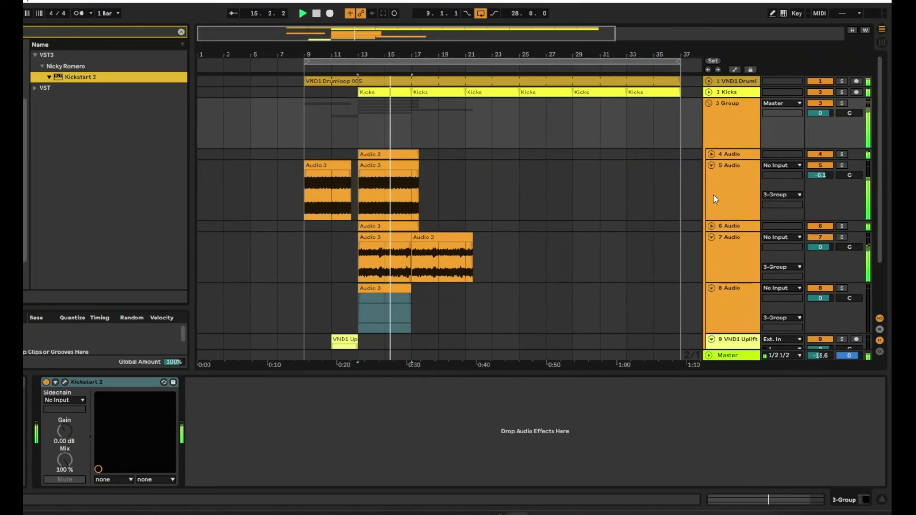
click(846, 165)
click(842, 166)
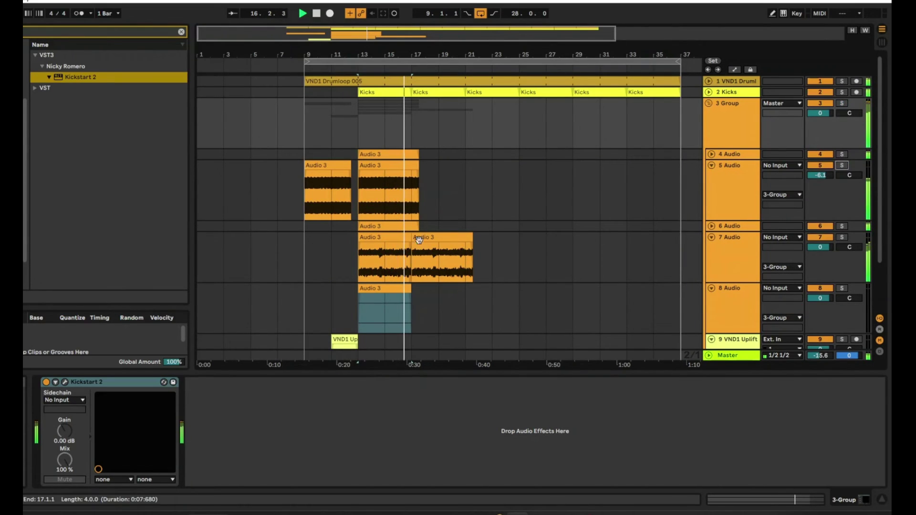
drag(418, 238, 450, 167)
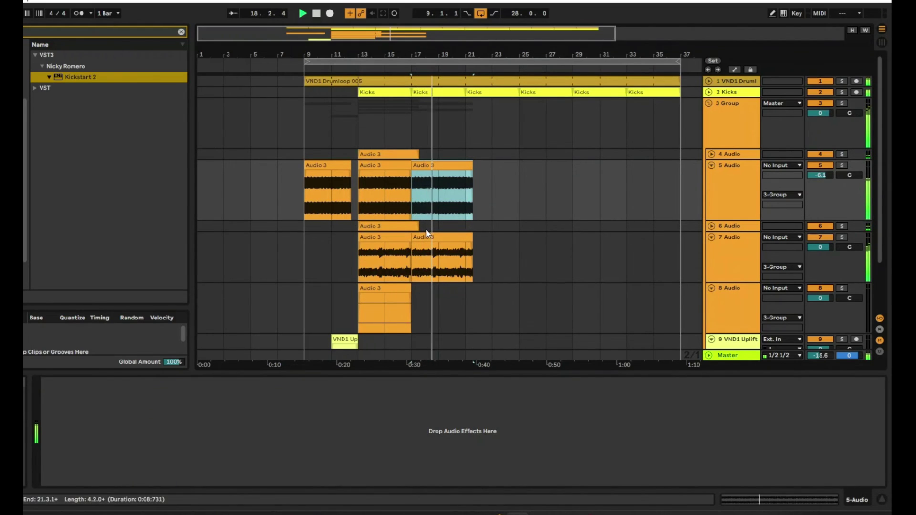
Trim the Audio 3 clips on tracks 6 and 4 so they end at bar 17
drag(419, 226, 411, 226)
drag(414, 154, 411, 154)
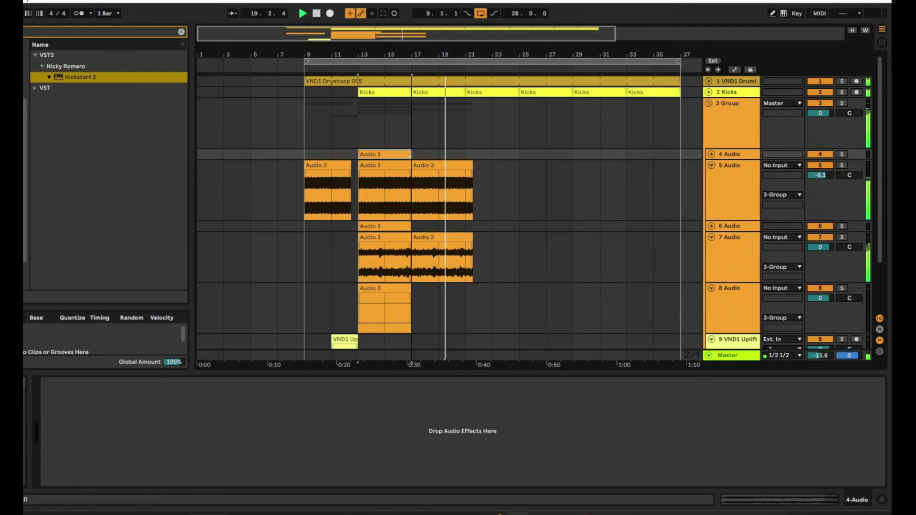
scroll(568, 329, down, 3)
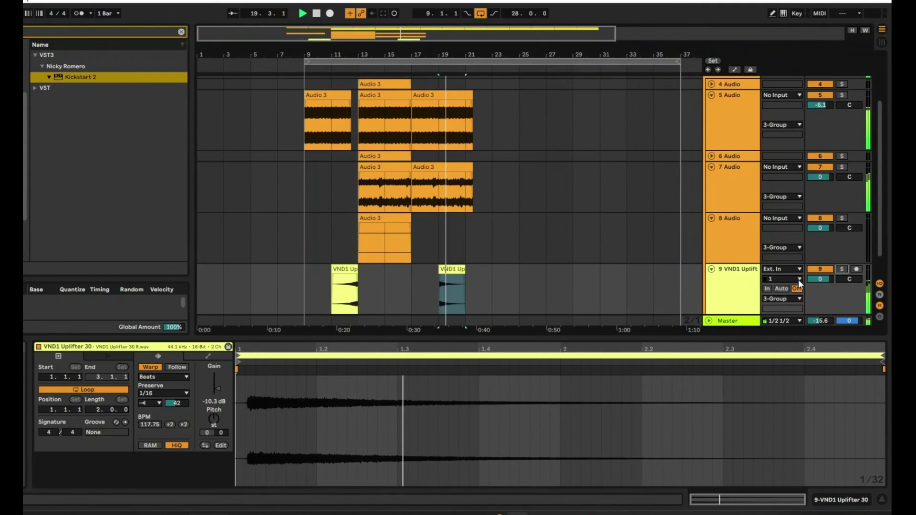
scroll(668, 214, up, 3)
scroll(668, 215, up, 1)
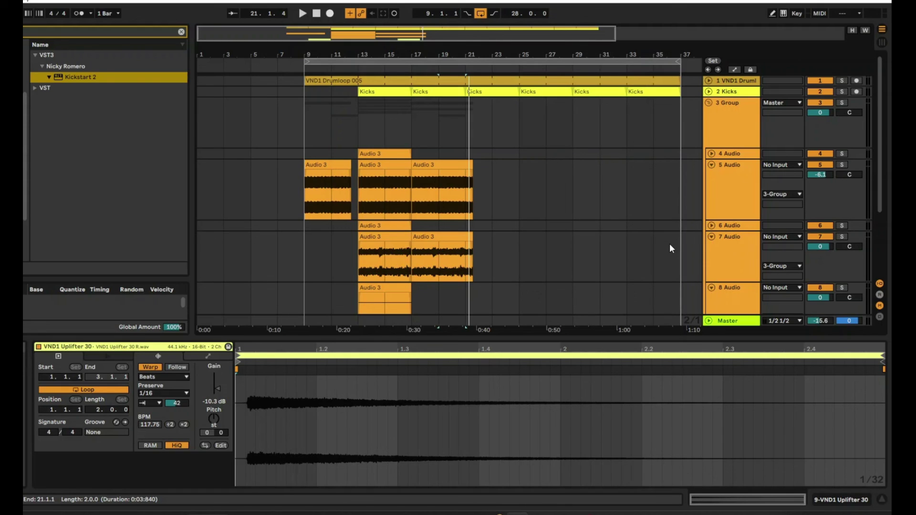
click(384, 193)
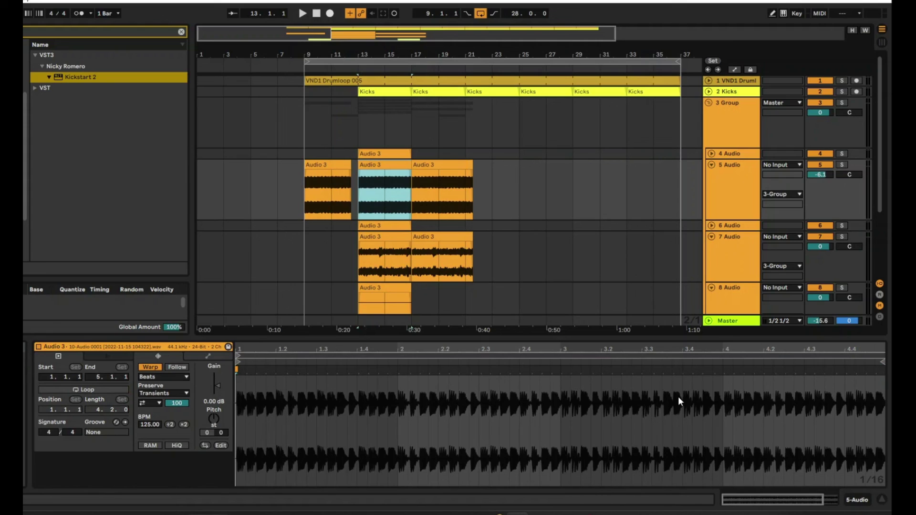